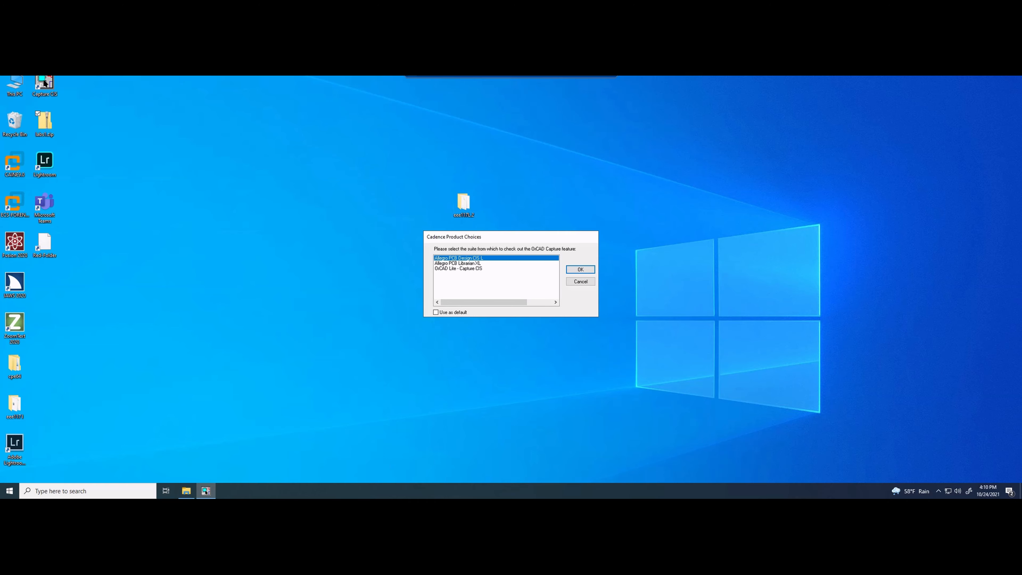
Check out the Allegro PCB Design CIS L suite and create a PSpice Analog or Mixed A/D project named lab5
key("Return")
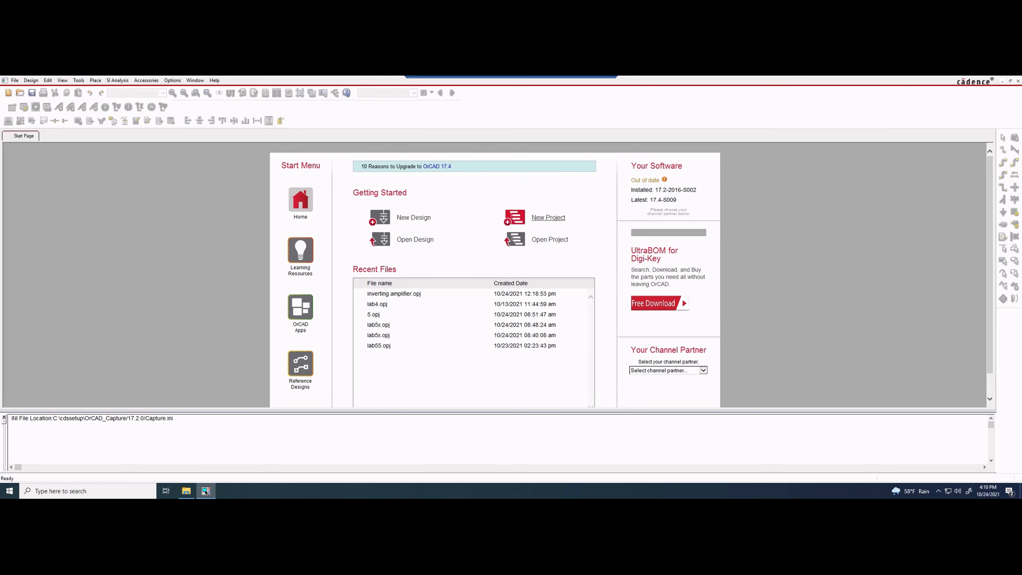
left_click(513, 217)
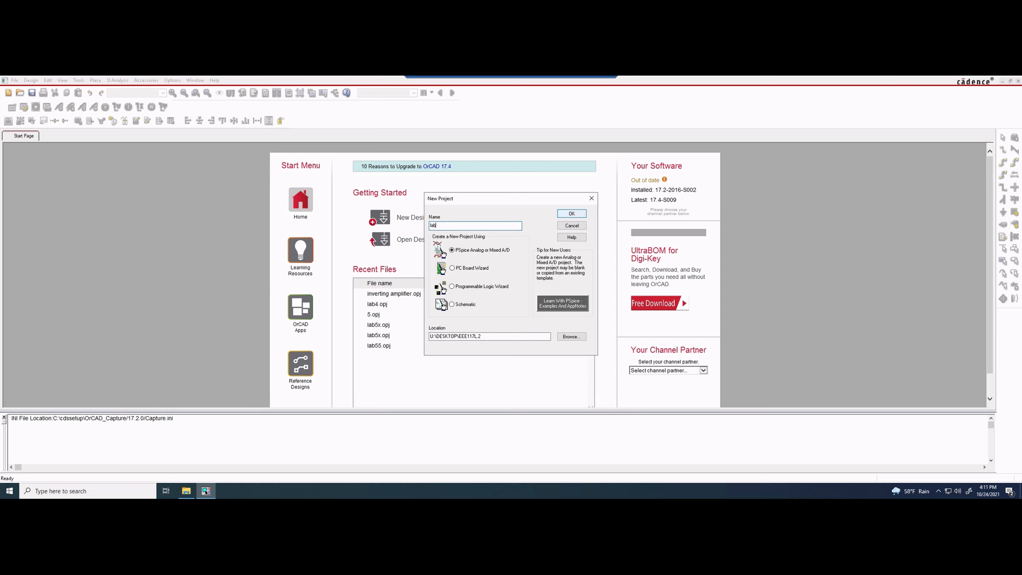
key("Return")
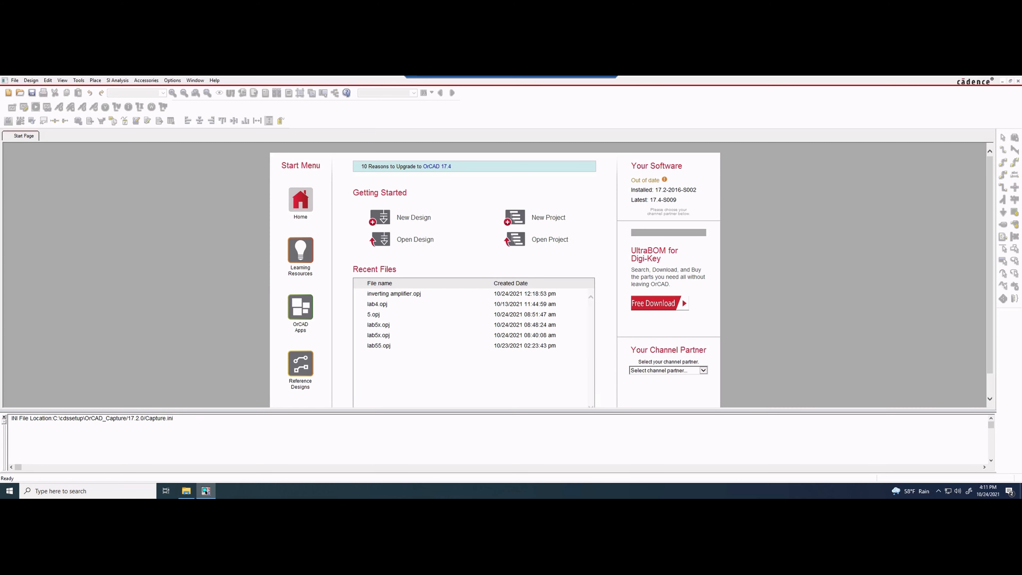
left_click(426, 291)
left_click(583, 262)
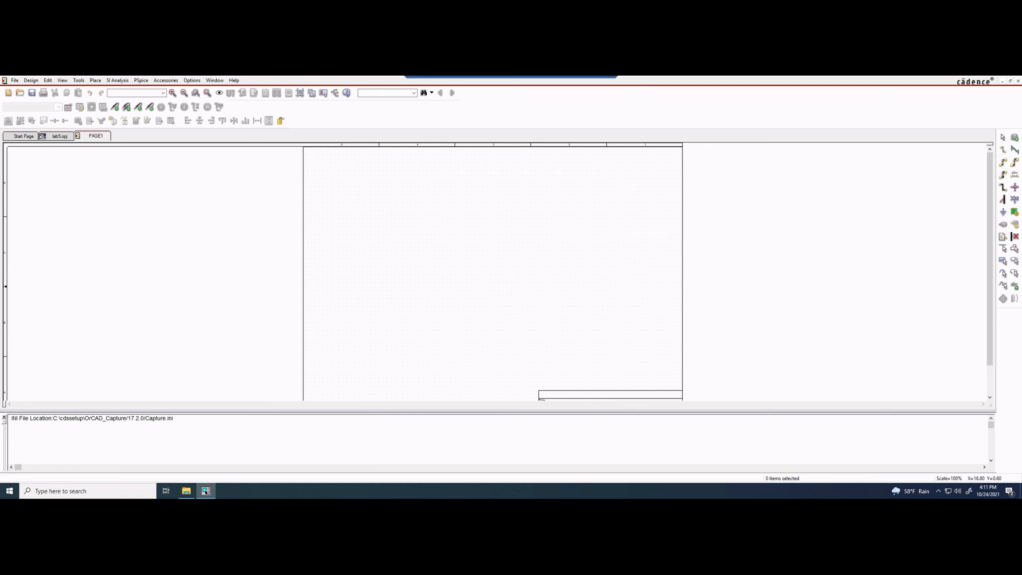
Add all the Capture libraries in the pspice folder to the libraries available for placing parts
left_click(1014, 137)
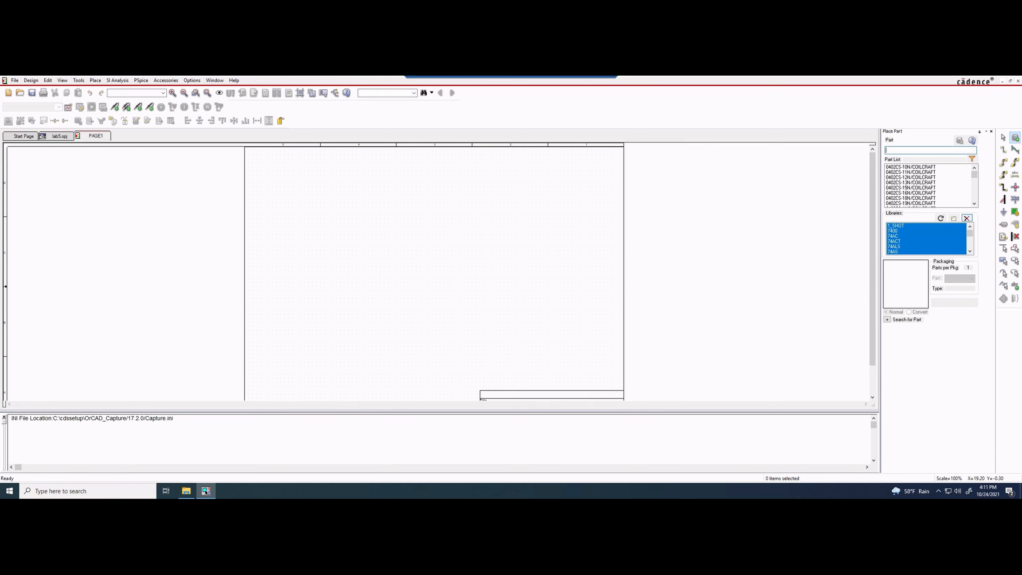
left_click(954, 218)
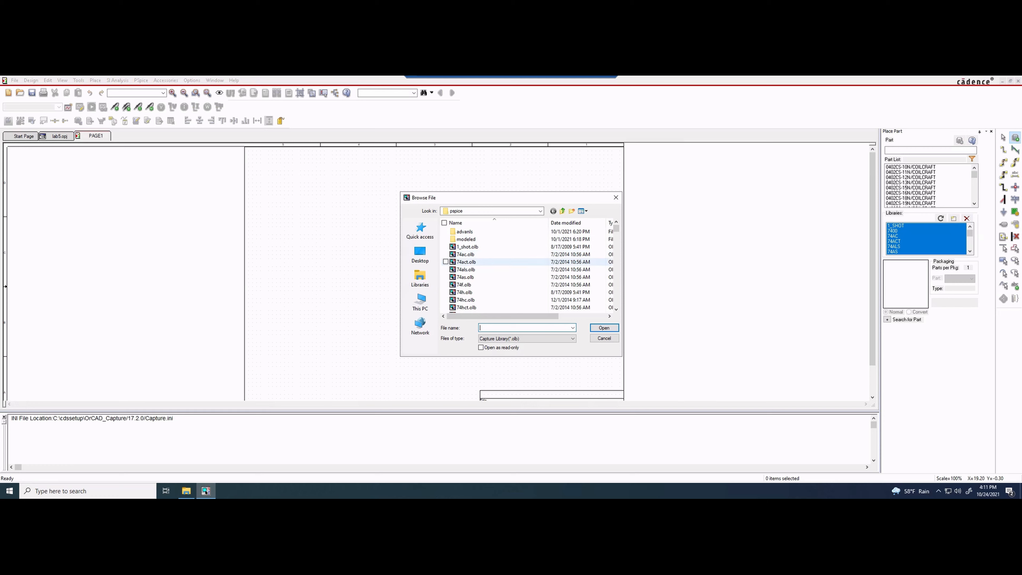
left_click_drag(442, 247, 495, 342)
left_click(604, 328)
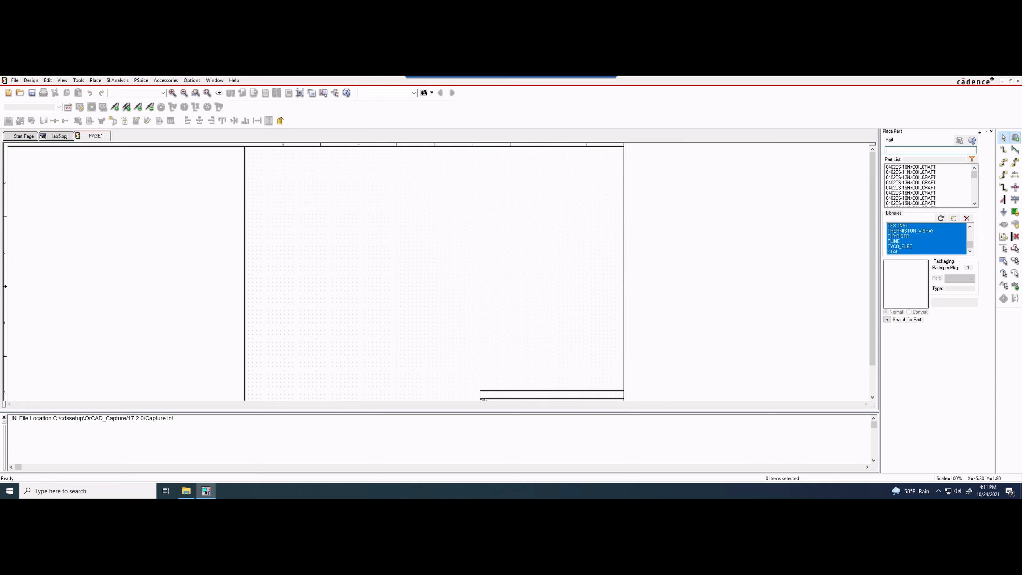
Place one uA741 op-amp near the middle of the schematic page and mirror it vertically
type("ua741")
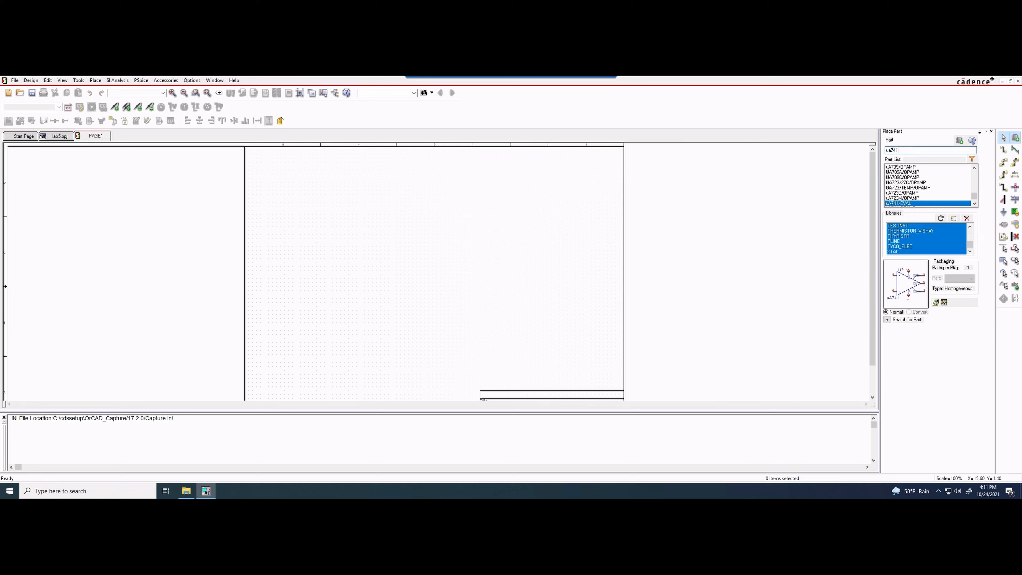
key("Return")
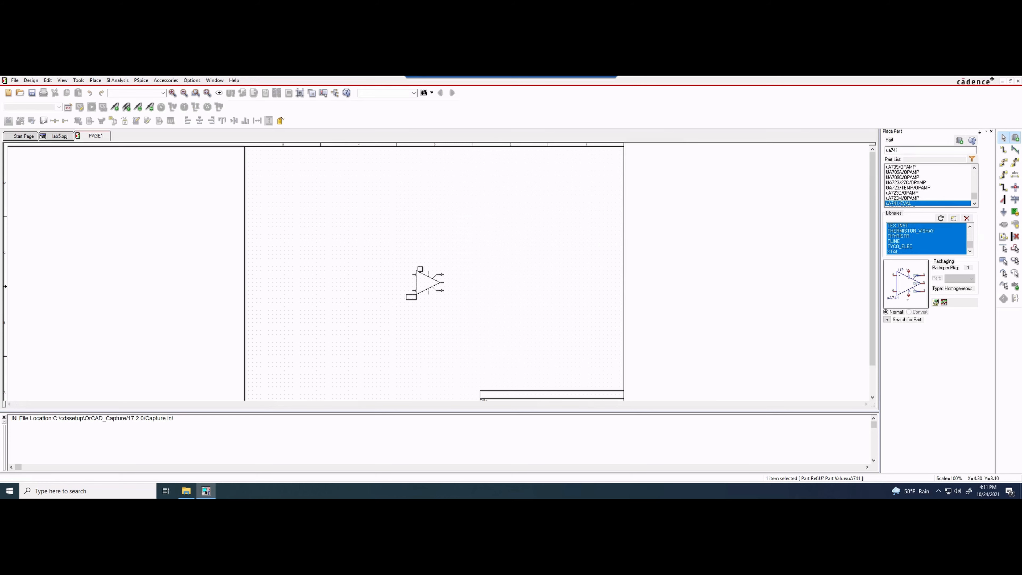
left_click(427, 253)
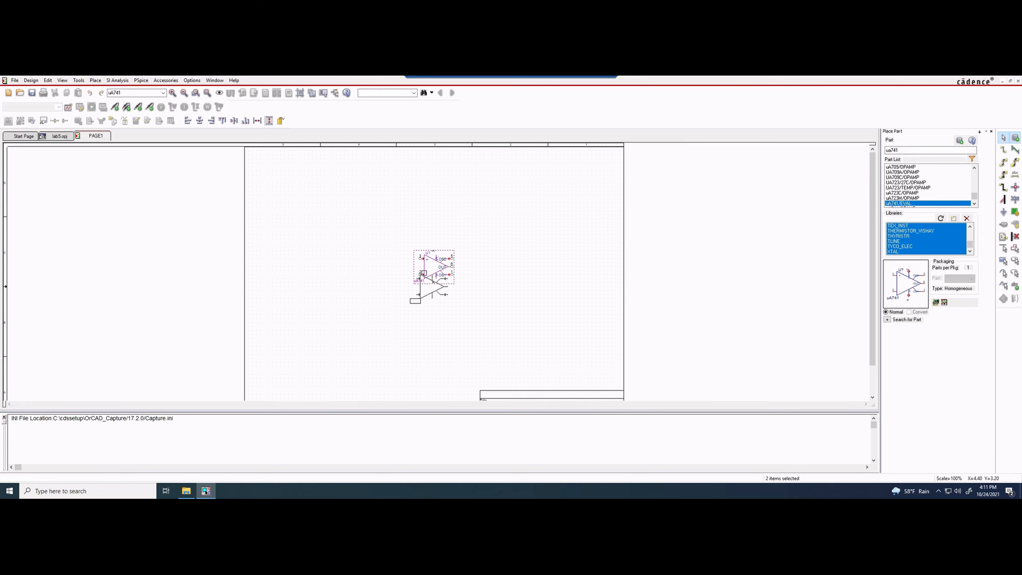
scroll(438, 266, "up", 1, "ctrl")
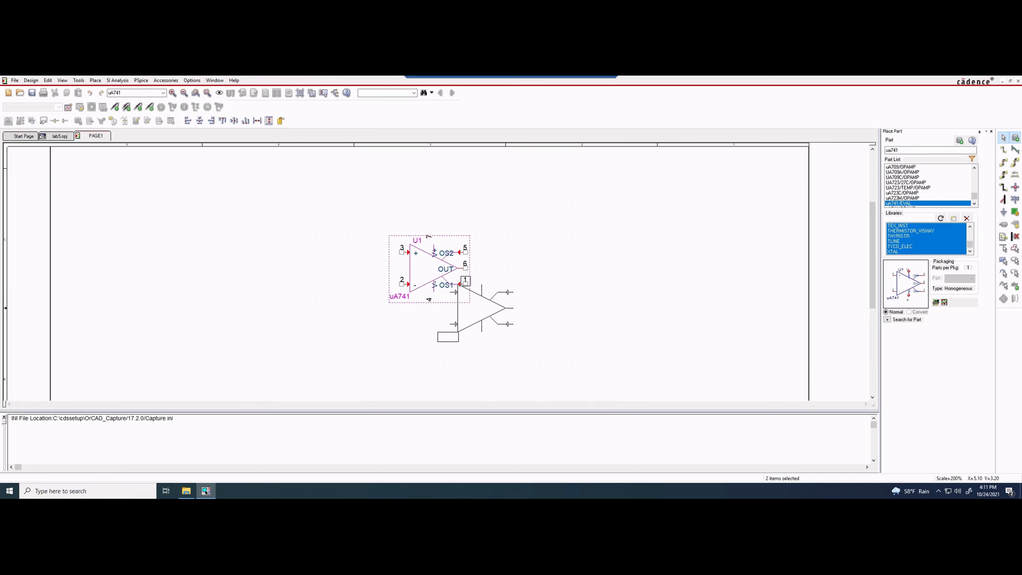
key("Escape")
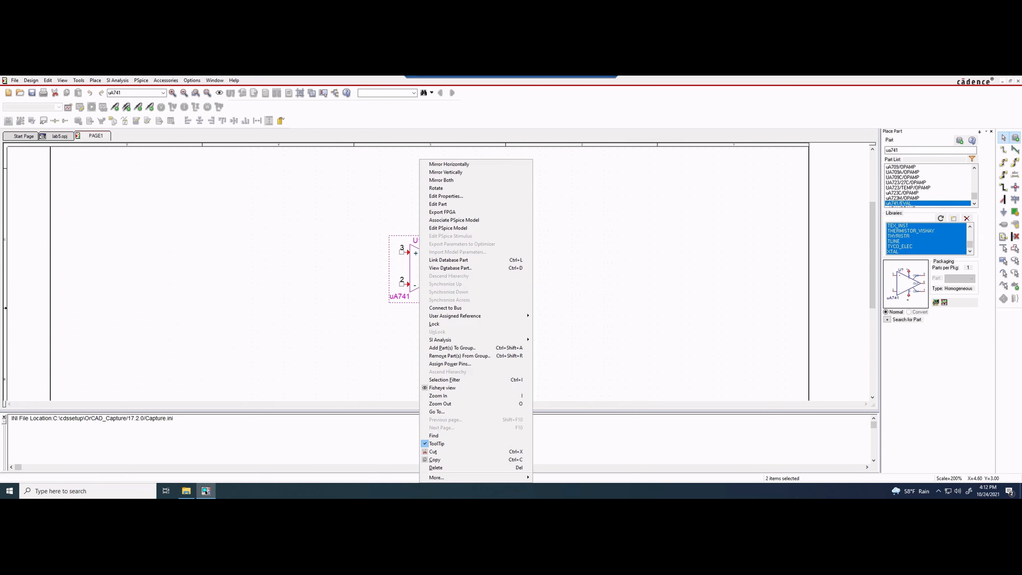
right_click(418, 278)
left_click(445, 172)
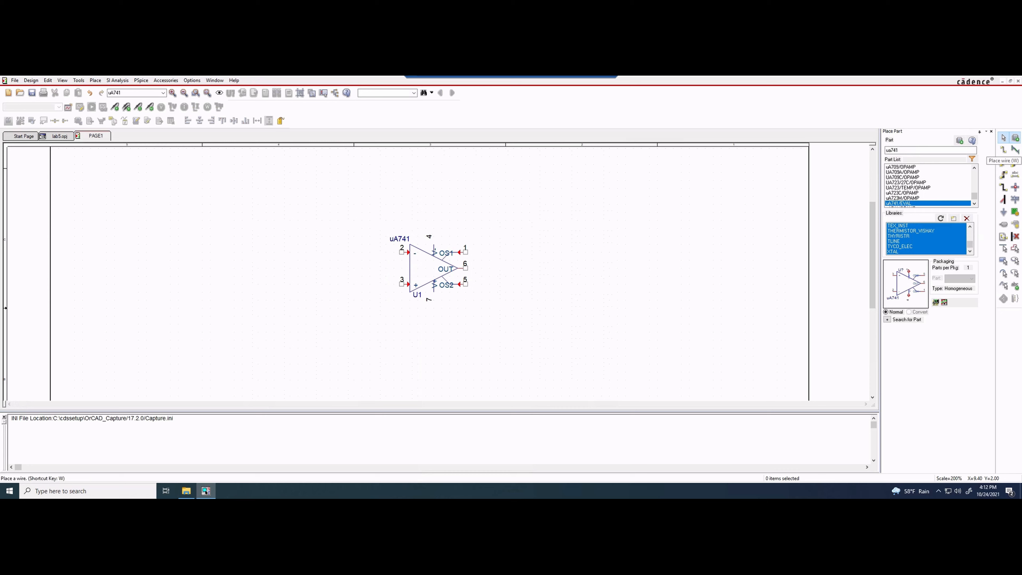
Place two R/ANALOG resistors, one left of the op-amp level with its inverting input and one above the op-amp
double_click(891, 150)
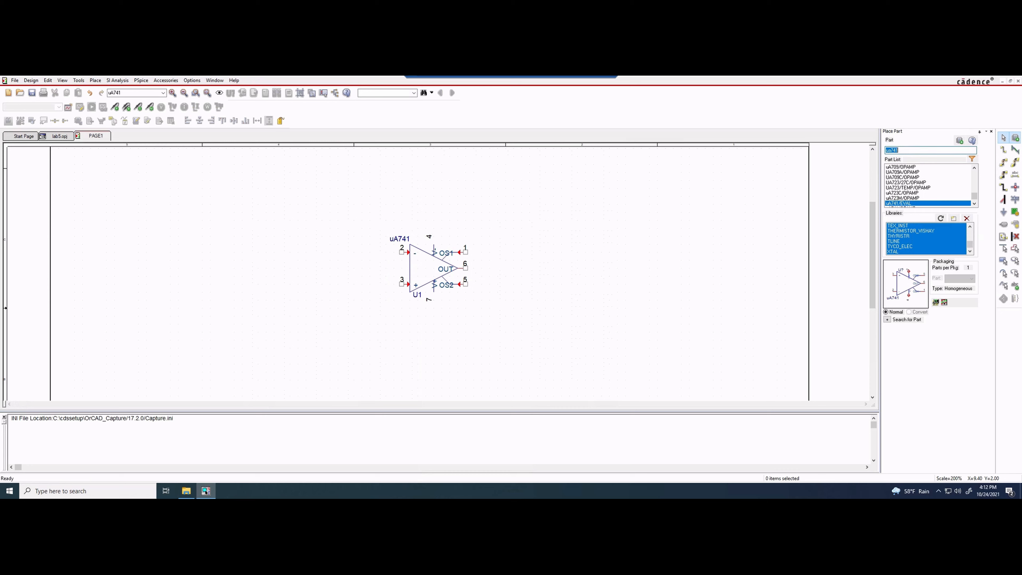
type("r")
key("Return")
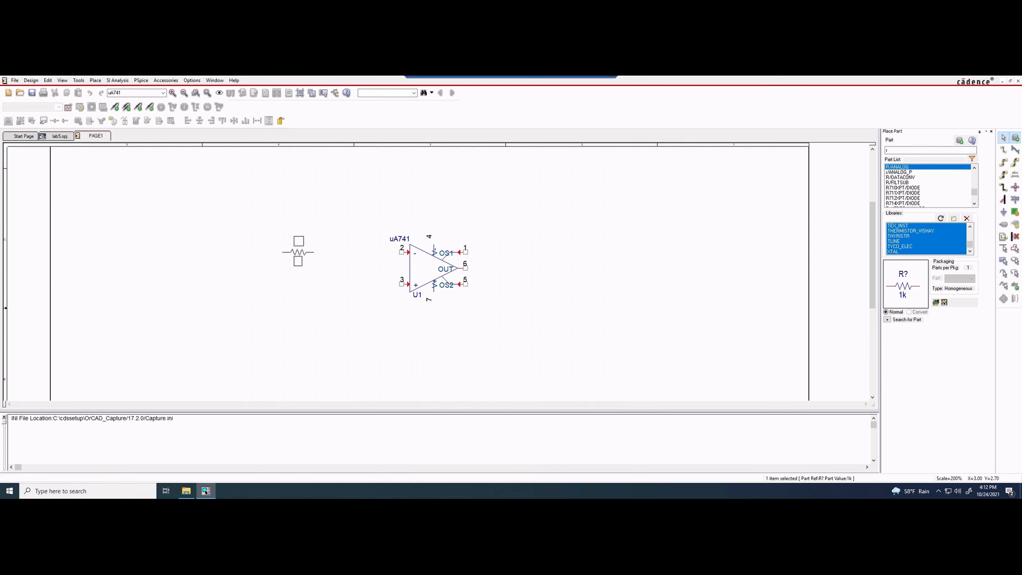
left_click(322, 251)
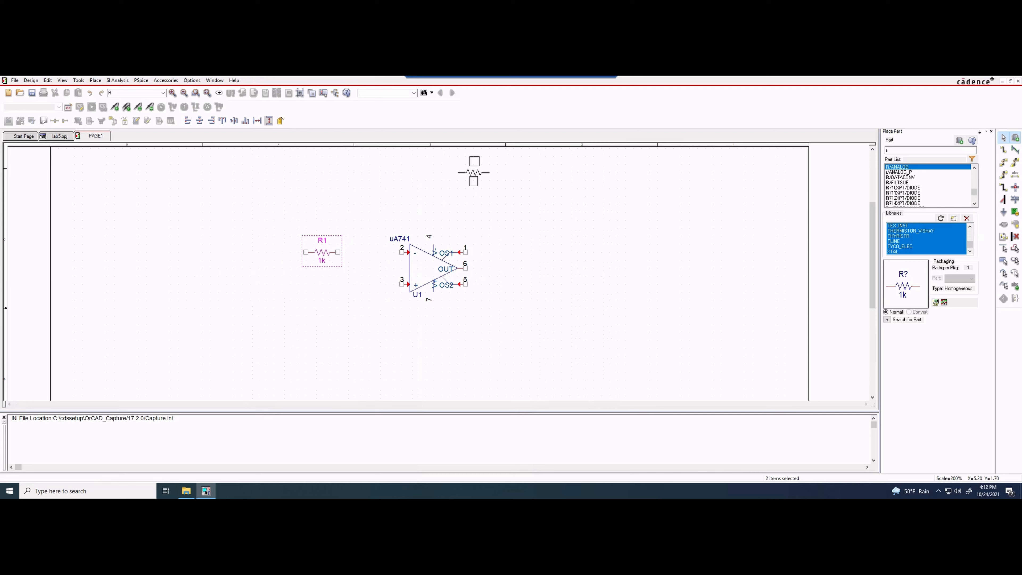
left_click(465, 172)
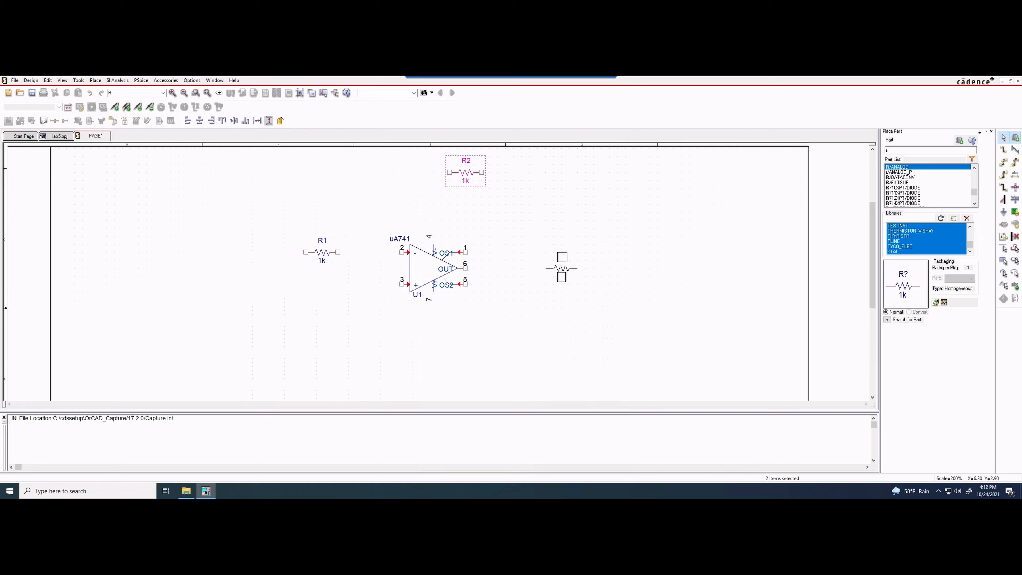
key("Escape")
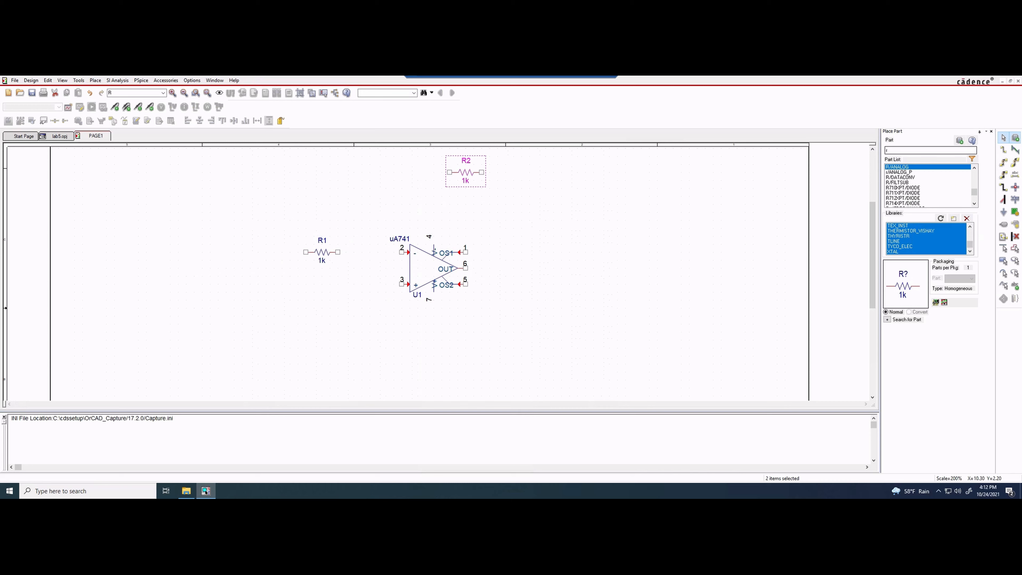
Place a VSIN sinusoidal voltage source below and left of resistor R1
double_click(901, 150)
type("vsin")
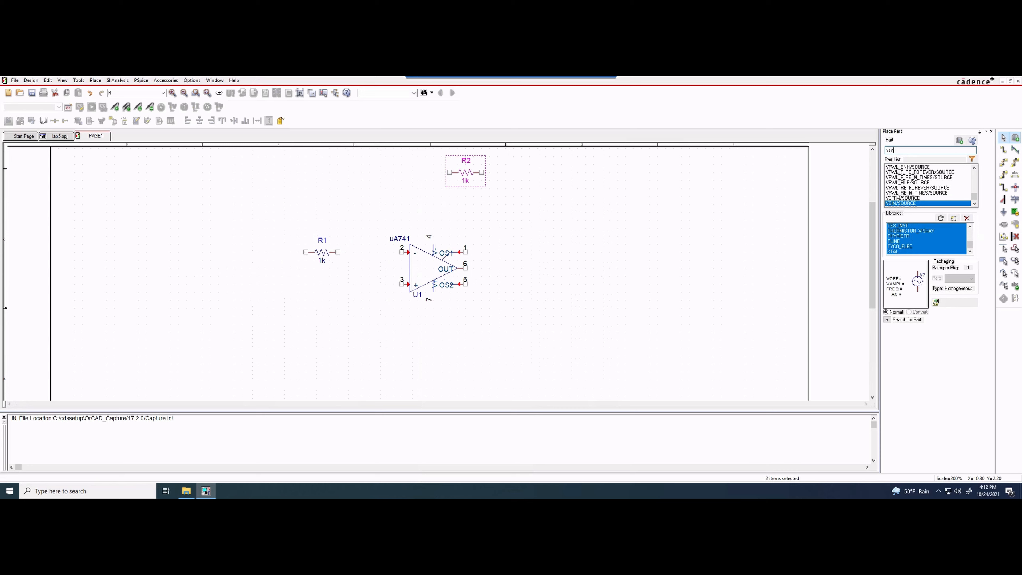
key("Return")
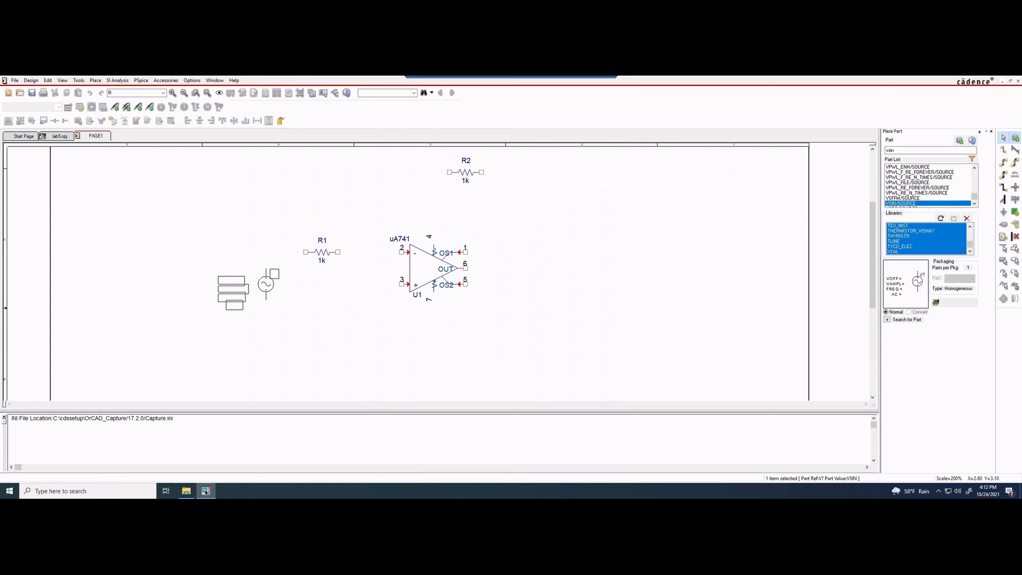
left_click(258, 268)
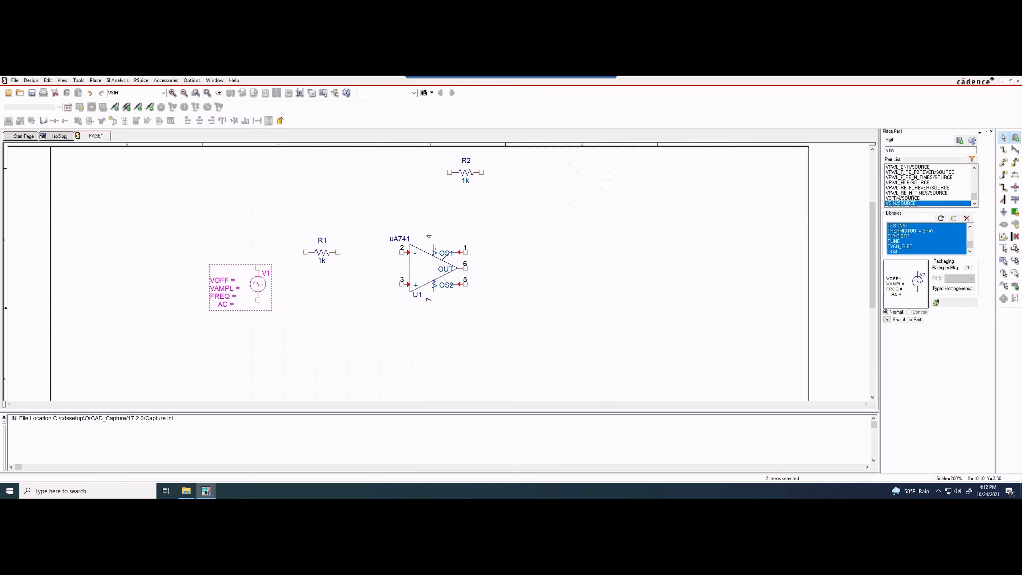
Place two 0/CAPSYM grounds, one below the VSIN source and one below and left of the op-amp
left_click(1003, 212)
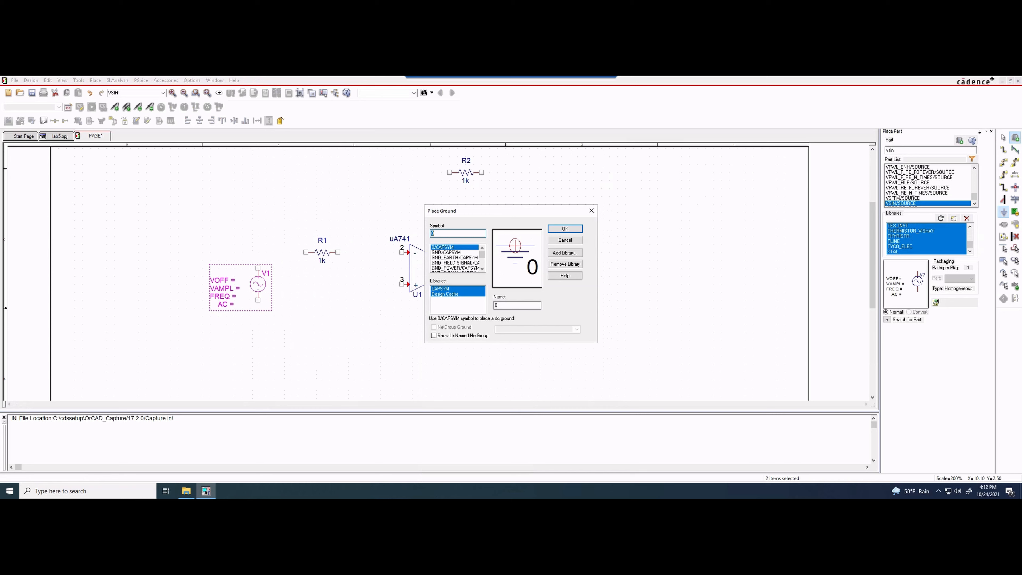
left_click(565, 229)
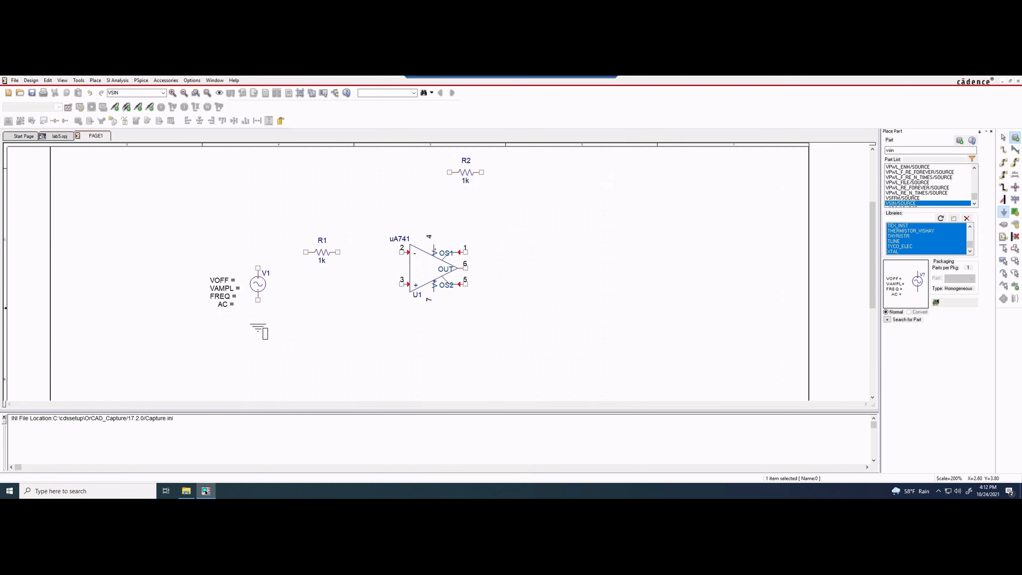
left_click(258, 331)
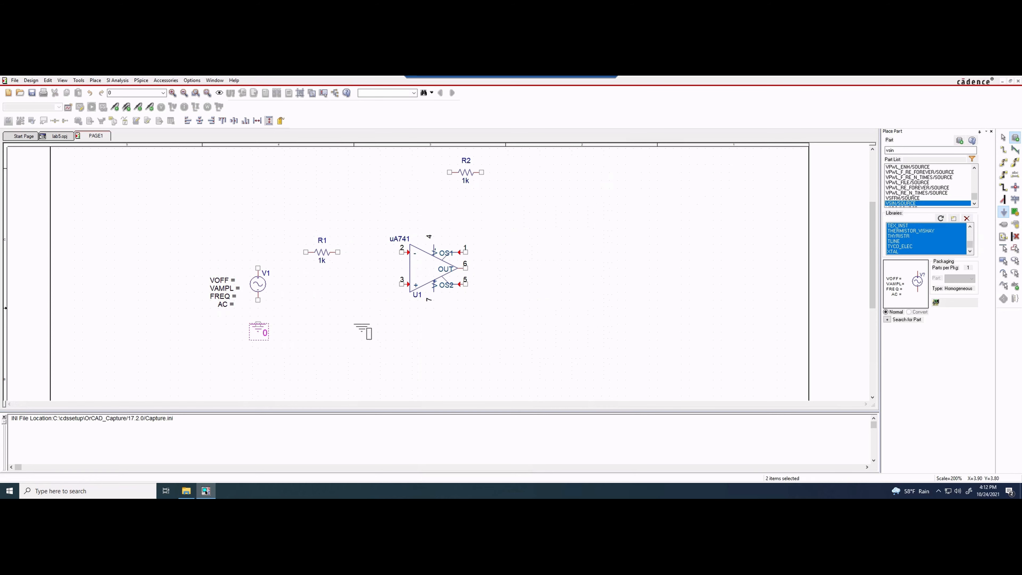
left_click(362, 331)
key("Escape")
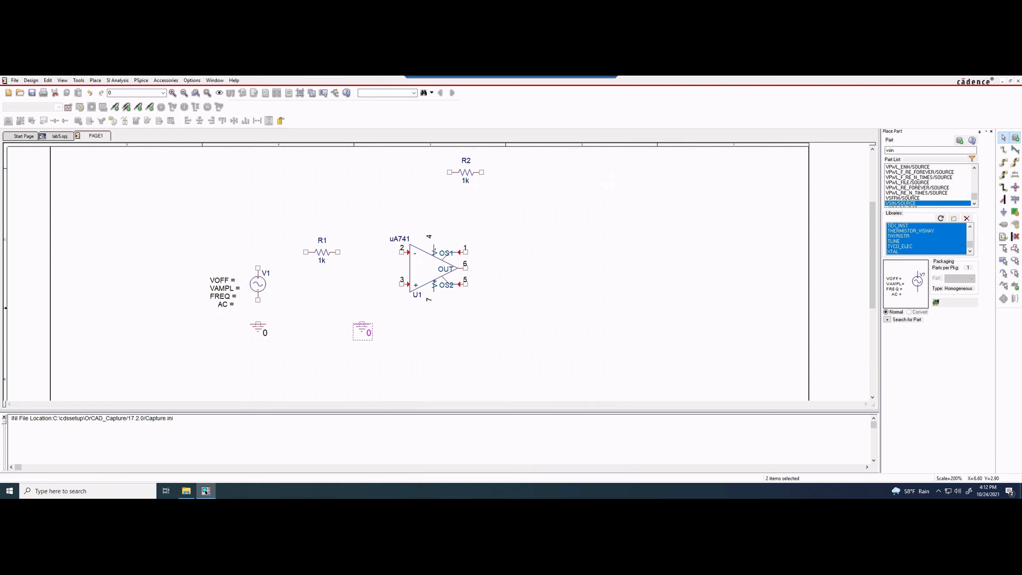
Wire the op-amp's inverting input to R1 and the other end of R1 to the upper terminal of source V1
left_click(1003, 150)
left_click(401, 252)
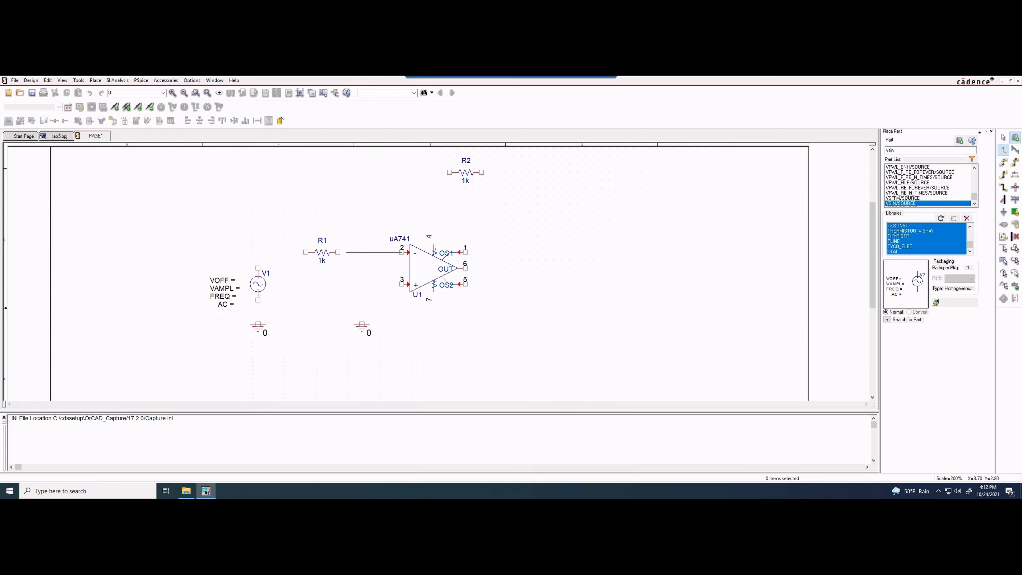
left_click(338, 252)
left_click(258, 268)
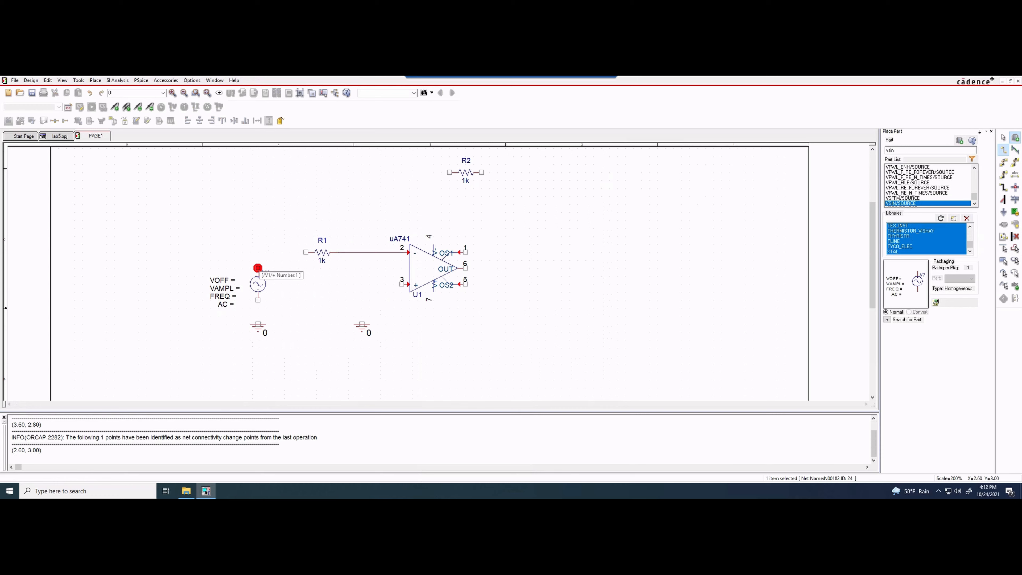
left_click(306, 252)
Wire V1's lower terminal to the ground beneath it and the op-amp's non-inverting input to the other ground
left_click(258, 300)
left_click(258, 324)
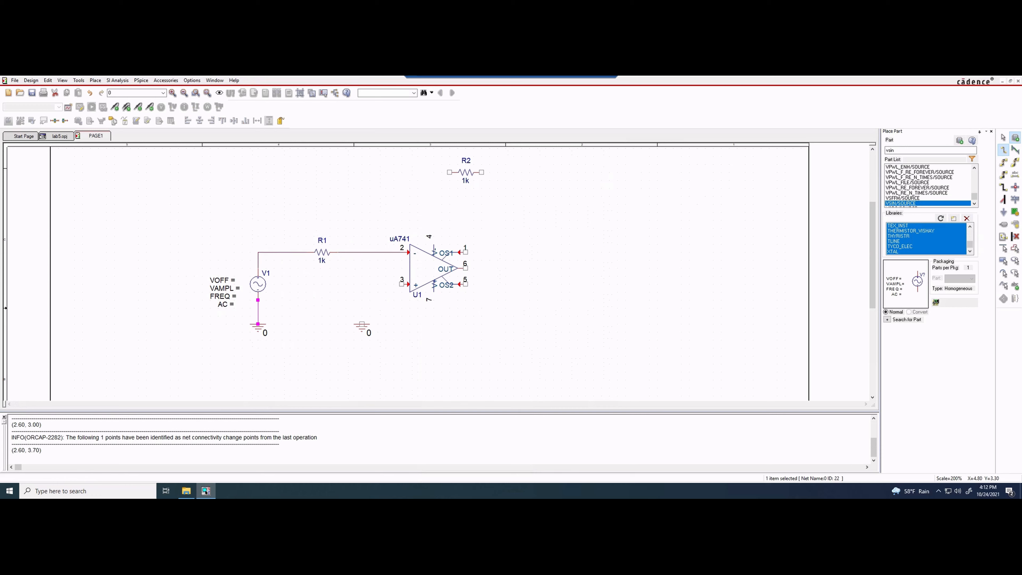
left_click(402, 284)
left_click(362, 324)
key("Escape")
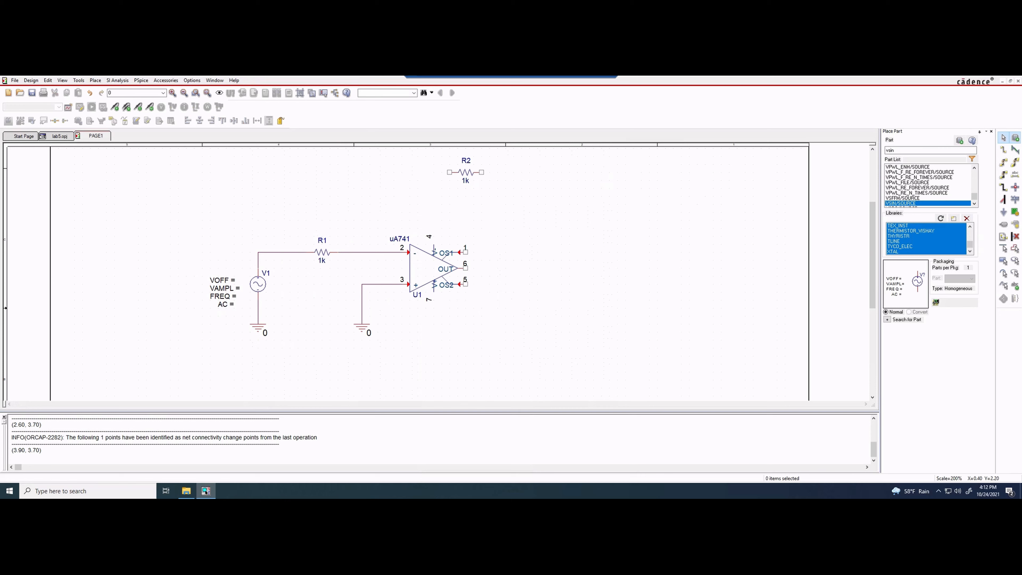
left_click_drag(298, 228, 346, 268)
left_click_drag(282, 220, 353, 284)
left_click_drag(282, 220, 346, 268)
left_click_drag(258, 180, 354, 268)
left_click_drag(282, 196, 338, 277)
left_click(338, 276)
Set the value of resistor R1 to 0.993k
left_click(322, 260)
double_click(322, 260)
left_click(459, 239)
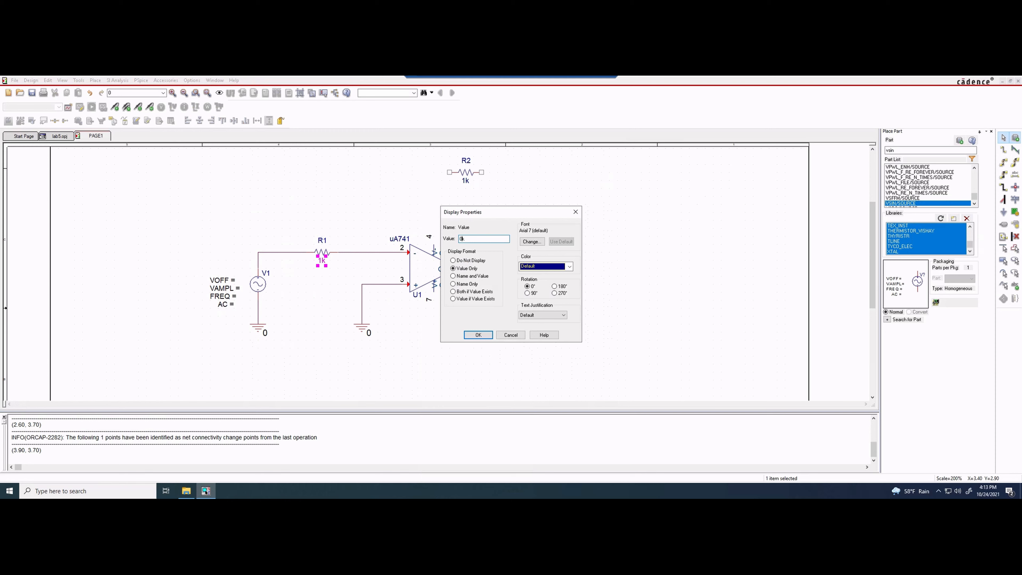
type("0.993")
key("Return")
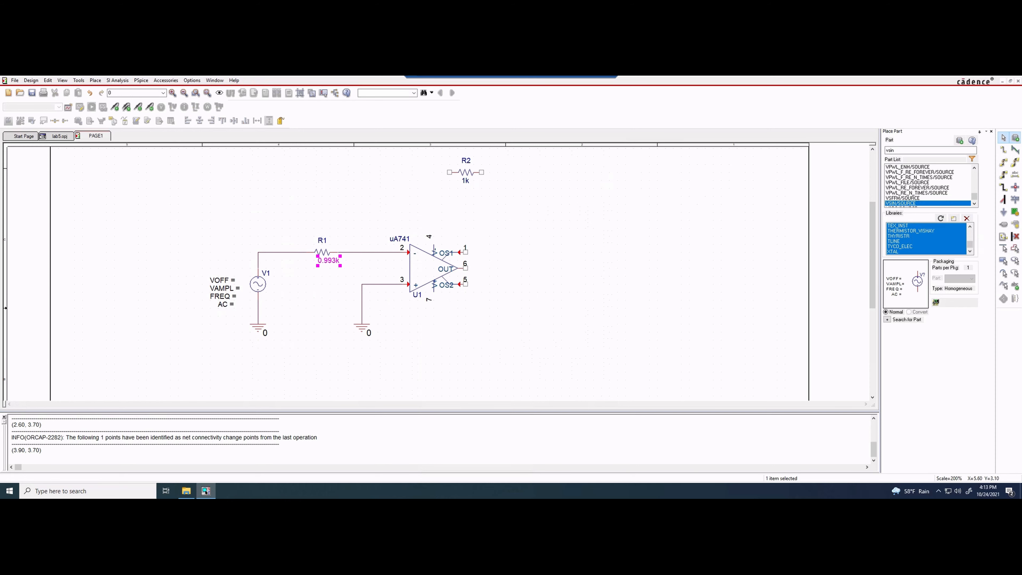
Set the value of resistor R2, above the op-amp, to 0.987k
double_click(465, 181)
key("Home")
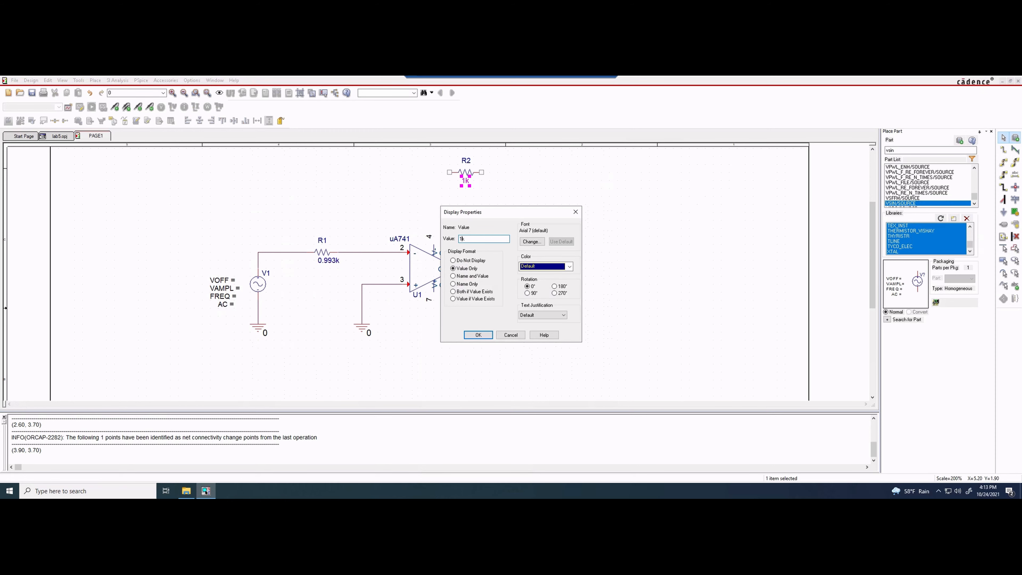
key("Delete")
type("0.987")
key("Return")
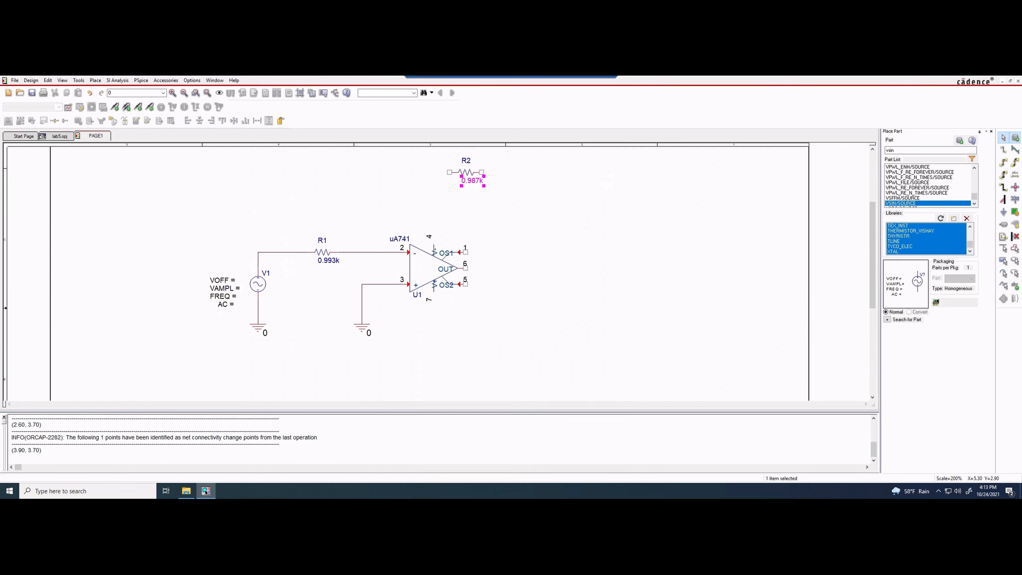
key("Escape")
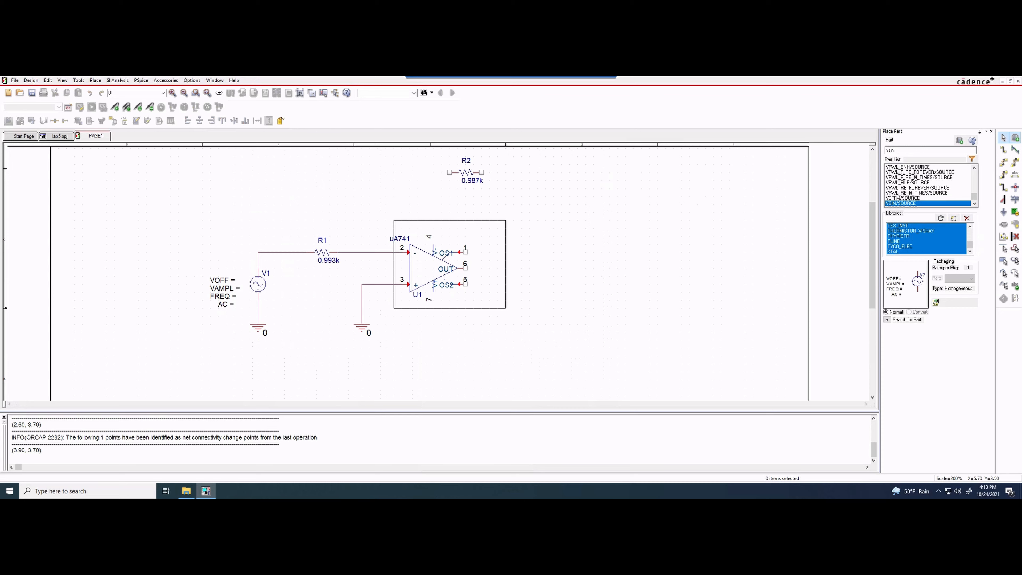
left_click_drag(505, 308, 482, 283)
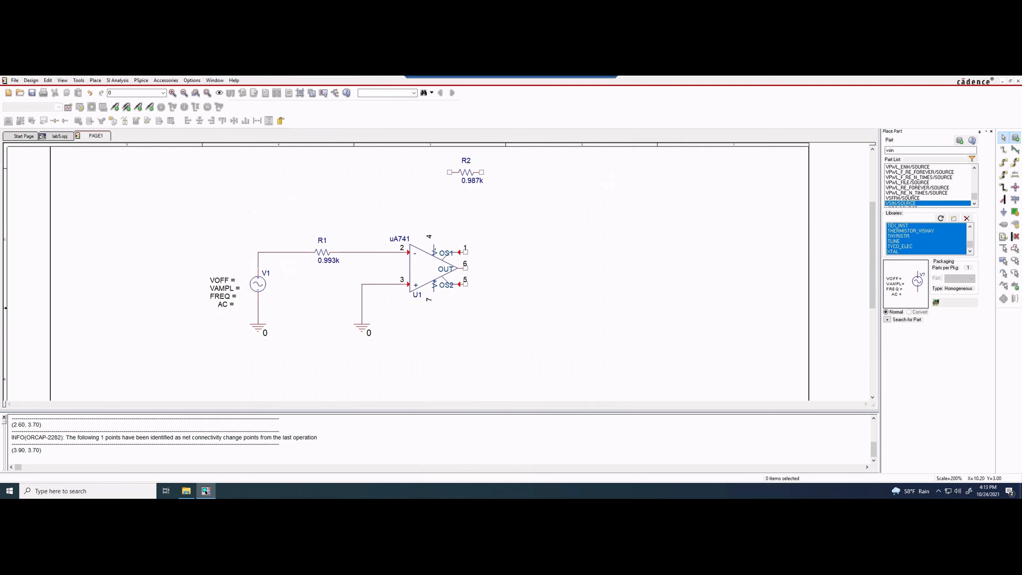
Place two VDC sources from the part library, one below and one above the op-amp's output side
key("p")
type("vdc")
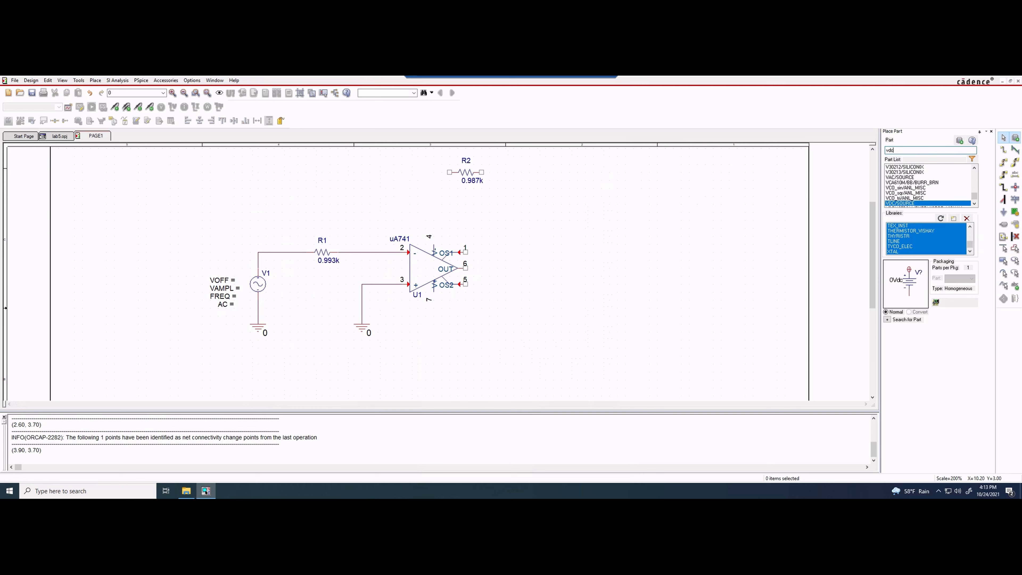
key("Return")
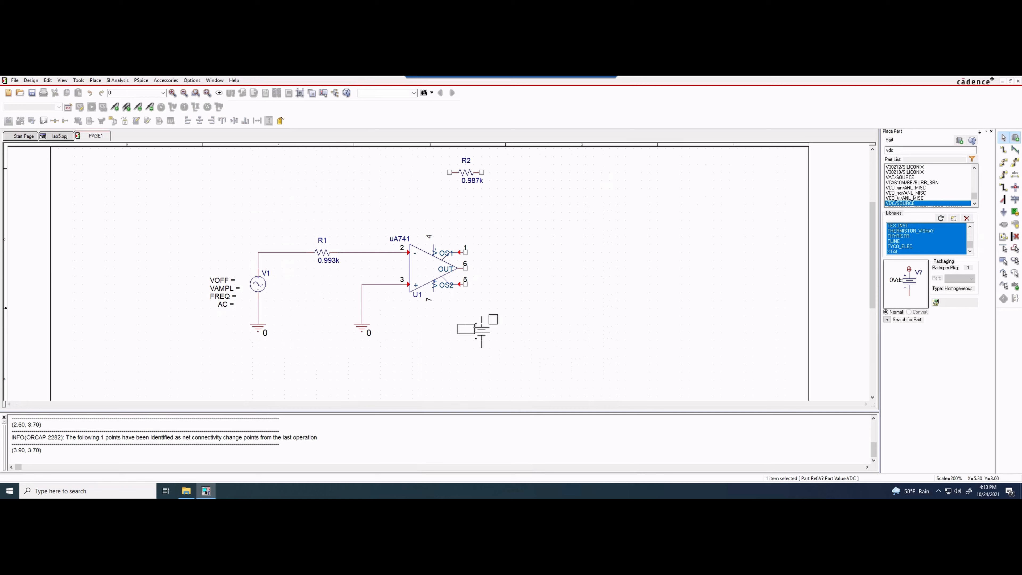
key("Escape")
left_click(481, 315)
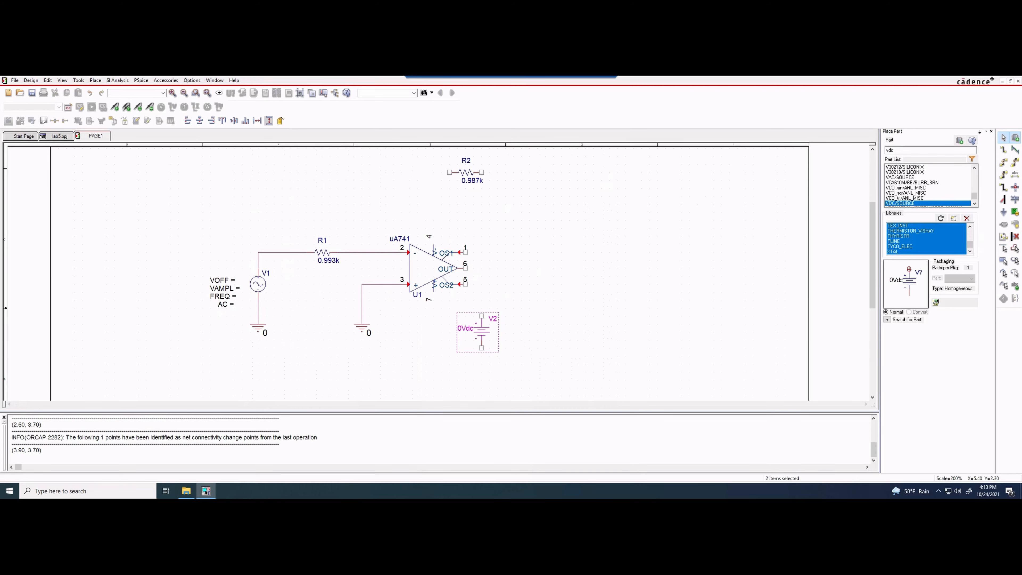
left_click(489, 212)
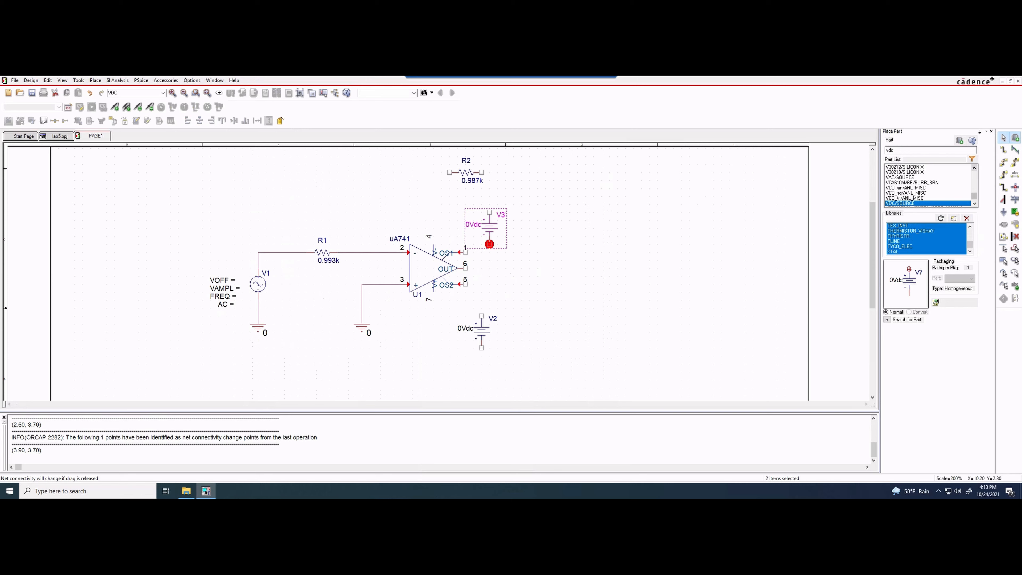
Rotate the upper source V3 three times so it lies horizontally with its positive terminal facing away from the op-amp
left_click_drag(417, 220, 450, 324)
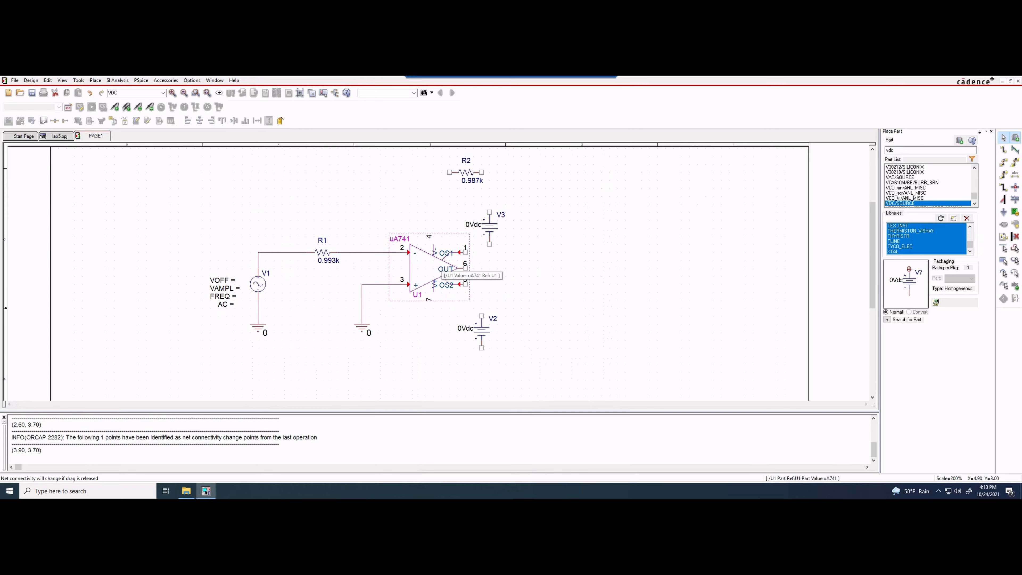
left_click_drag(418, 196, 441, 260)
left_click(482, 228)
left_click(487, 234)
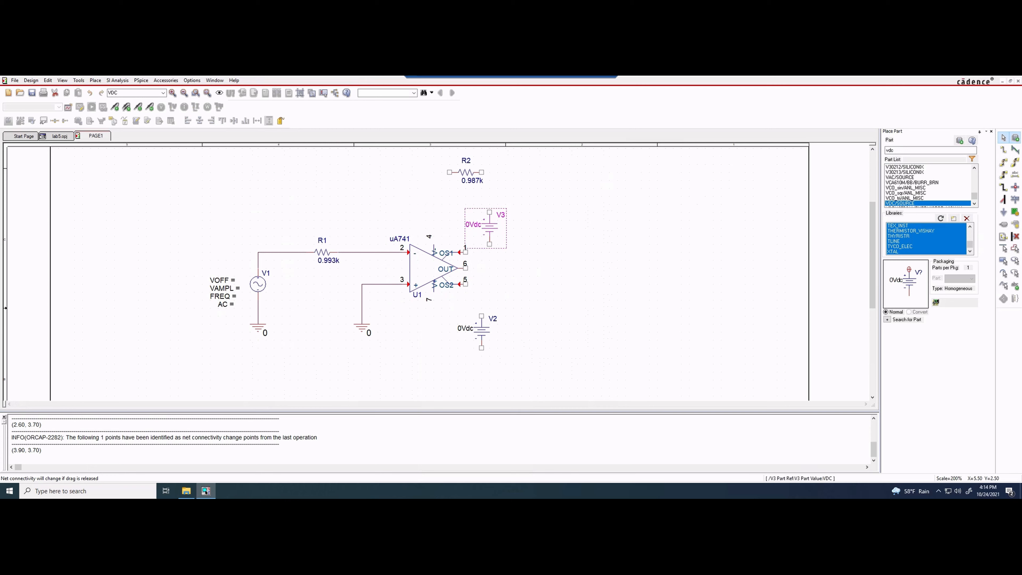
right_click(488, 236)
left_click(497, 188)
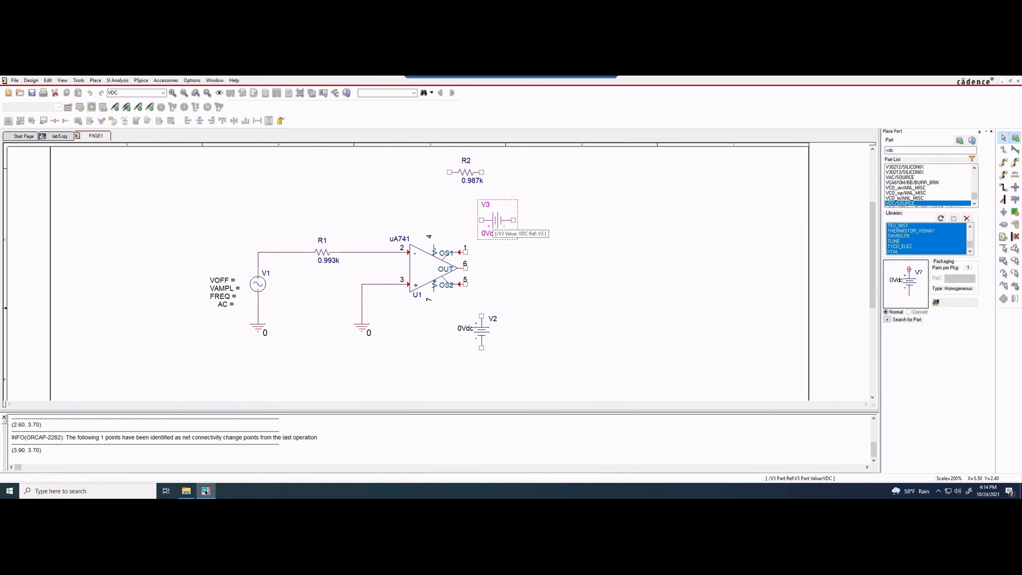
right_click(493, 220)
left_click(509, 187)
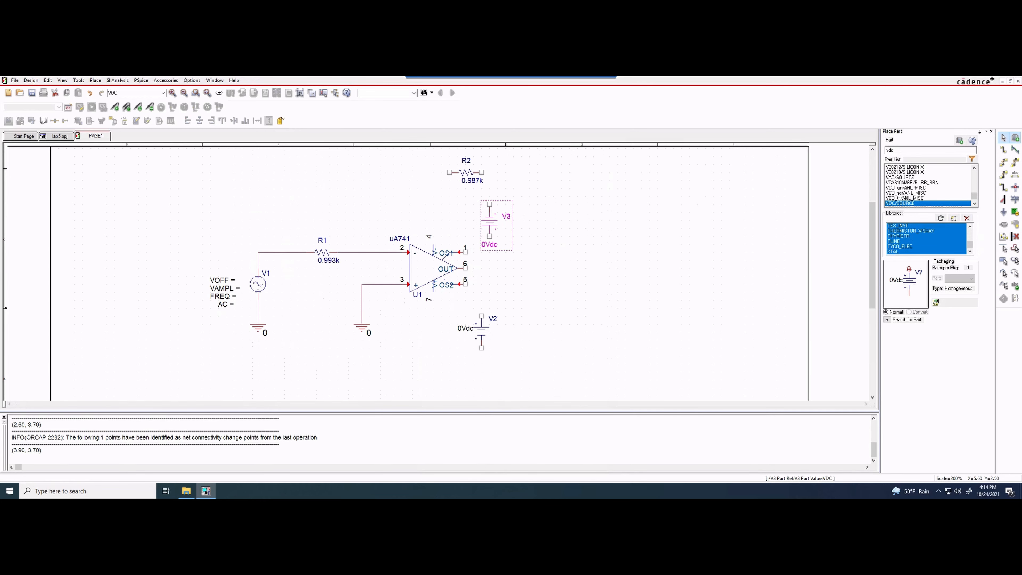
right_click(491, 221)
left_click(510, 189)
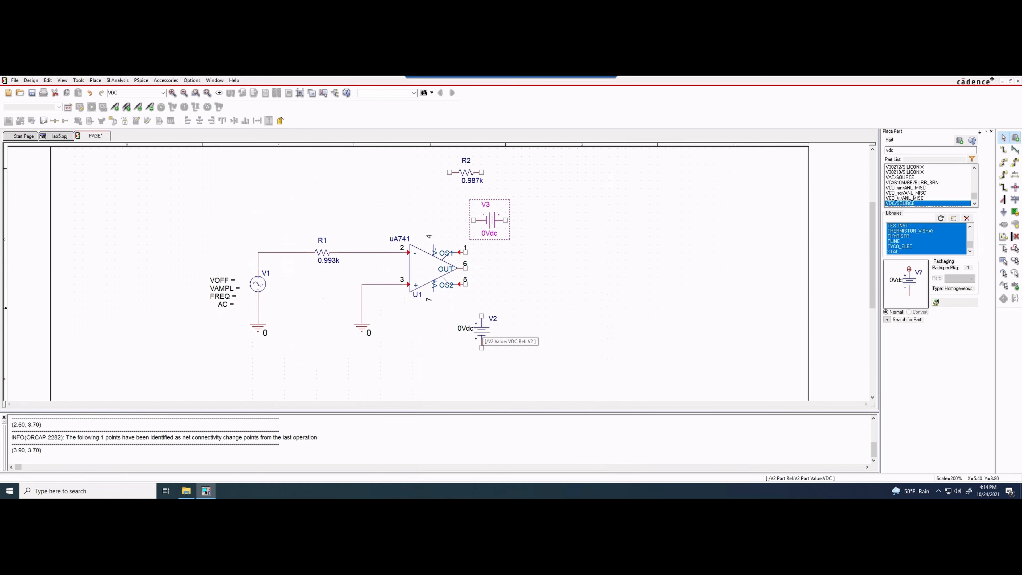
Rotate the lower source V2 once to horizontal and move it slightly upward
right_click(483, 329)
left_click(499, 188)
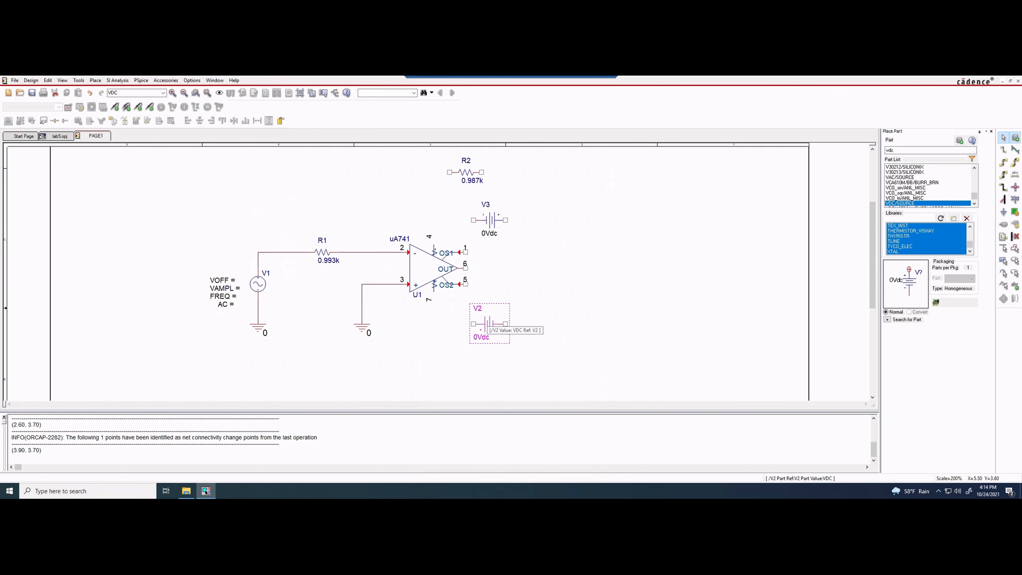
mouse_move(488, 321)
left_mouse_down()
mouse_move(464, 315)
mouse_move(488, 315)
left_mouse_up()
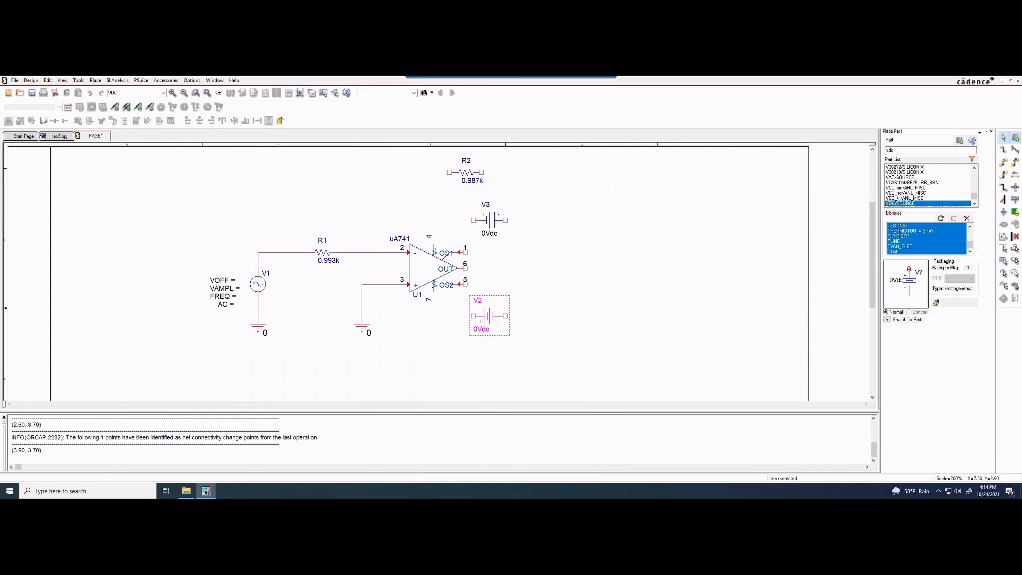
left_click(649, 260)
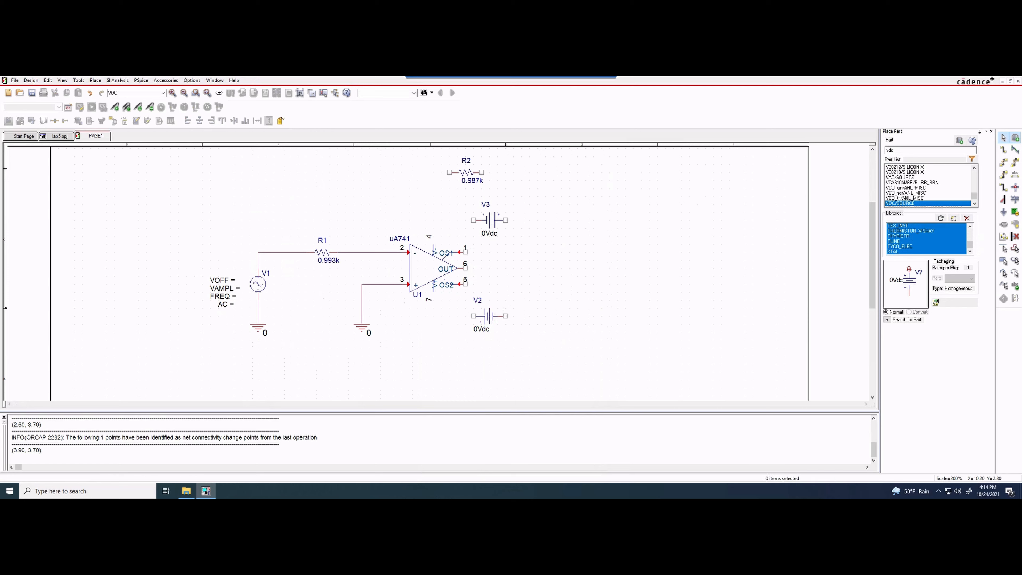
Place two 0/CAPSYM grounds, one to the right of source V2 and one to the right of source V3
left_click(1003, 212)
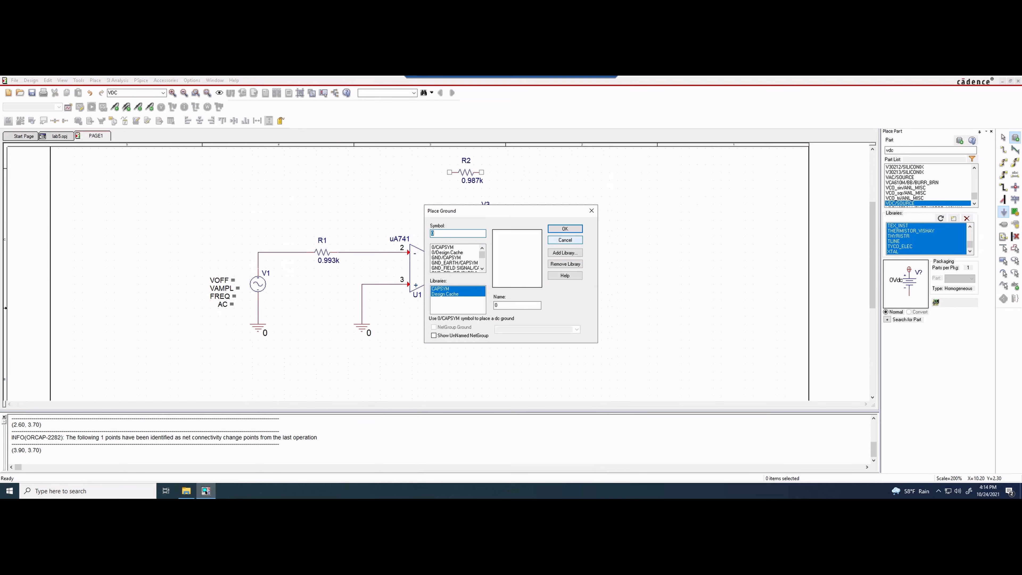
left_click(565, 239)
left_click(1003, 212)
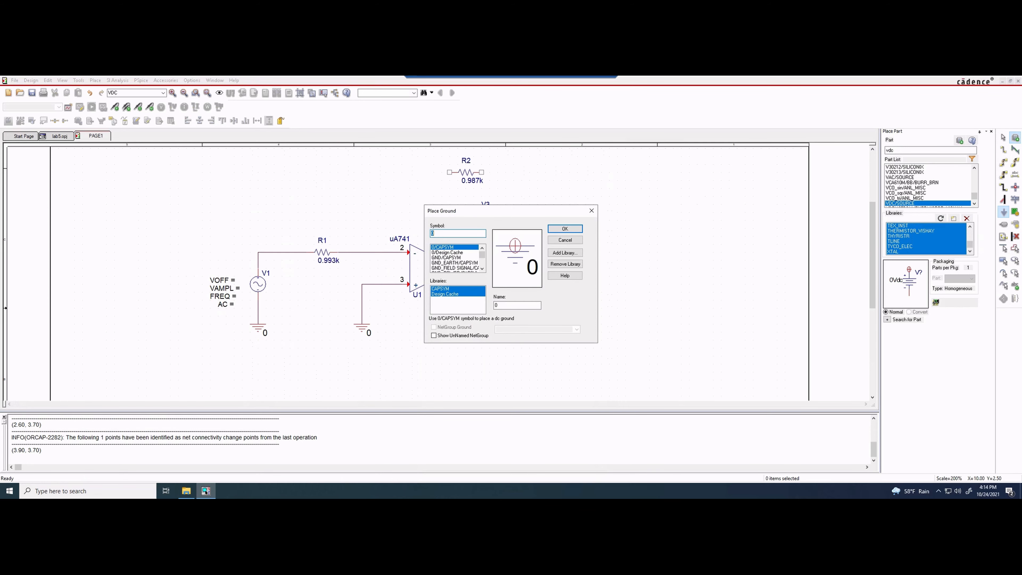
left_click(565, 228)
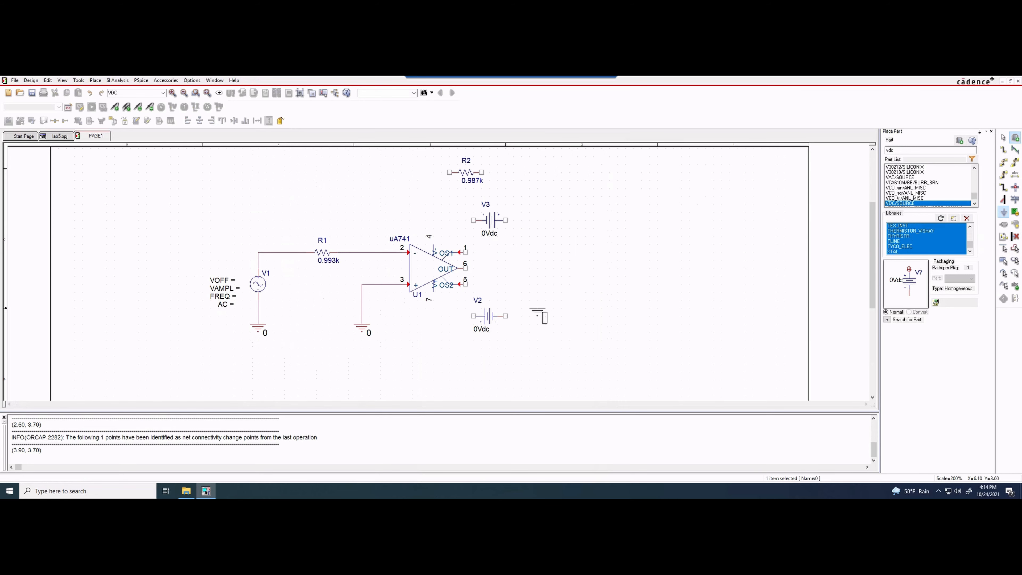
left_click(538, 315)
left_click(537, 221)
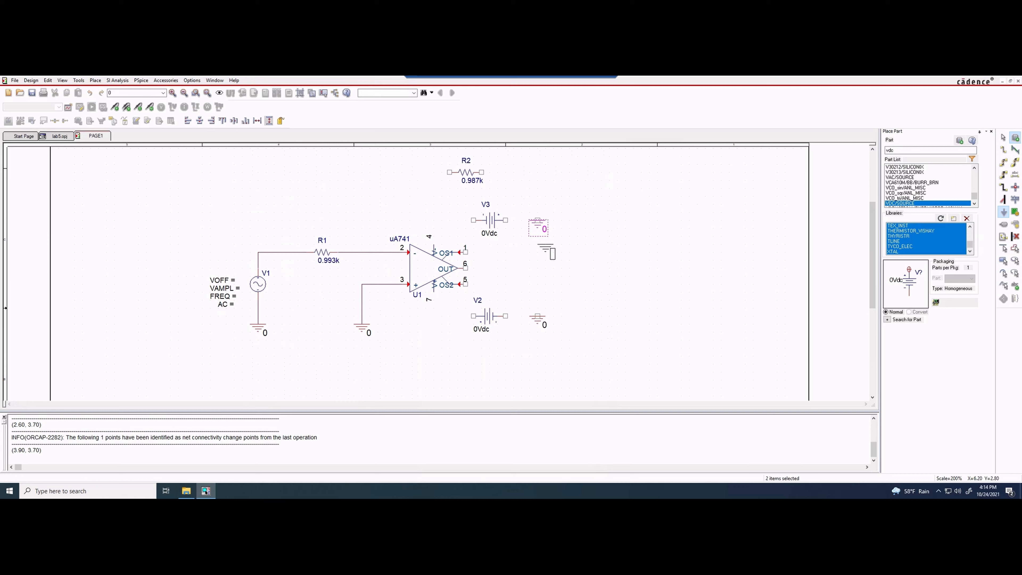
Rotate the two grounds beside V3 and V2 once each so their connection points face the sources
right_click(539, 224)
left_click(559, 253)
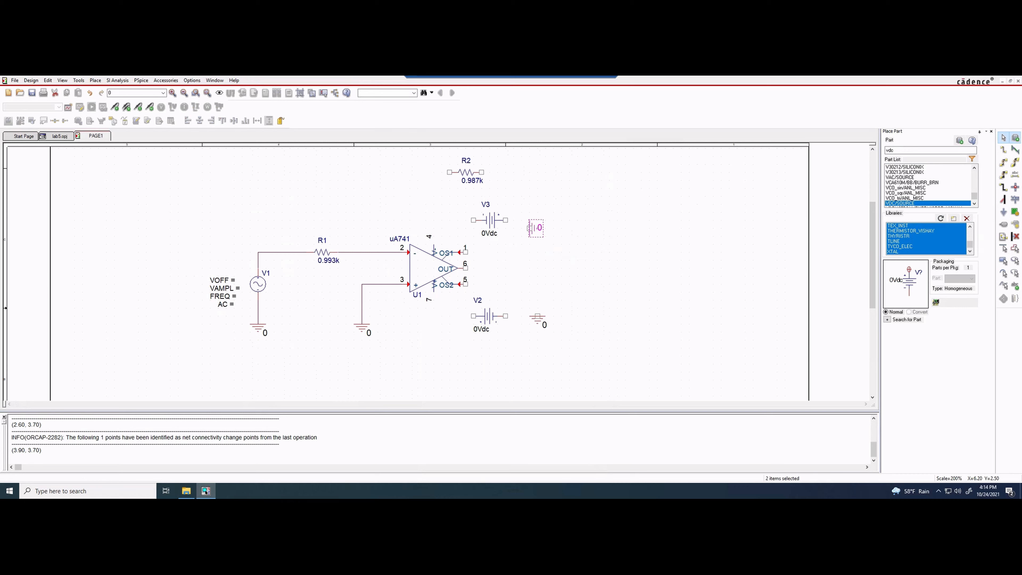
right_click(538, 319)
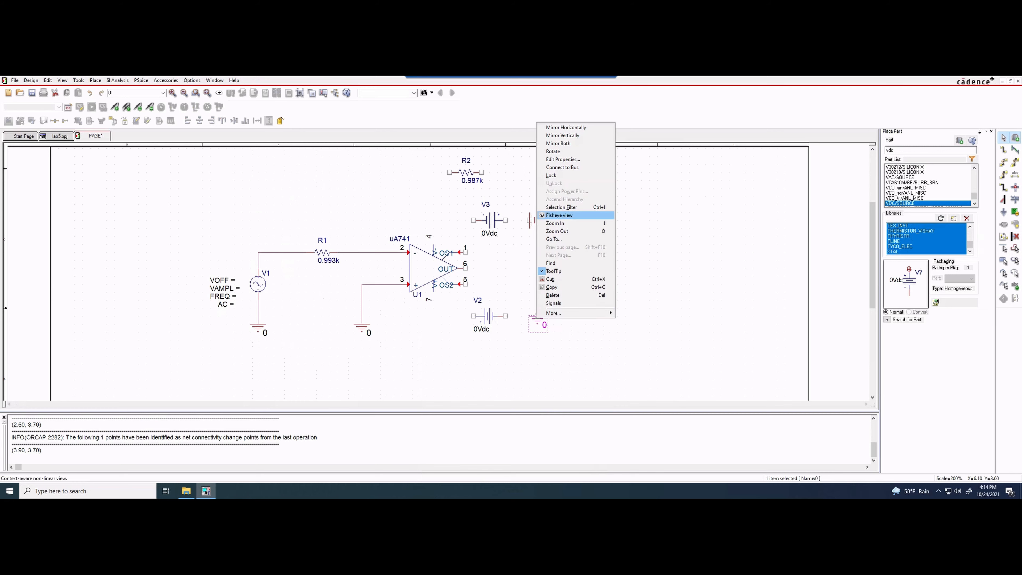
left_click(552, 151)
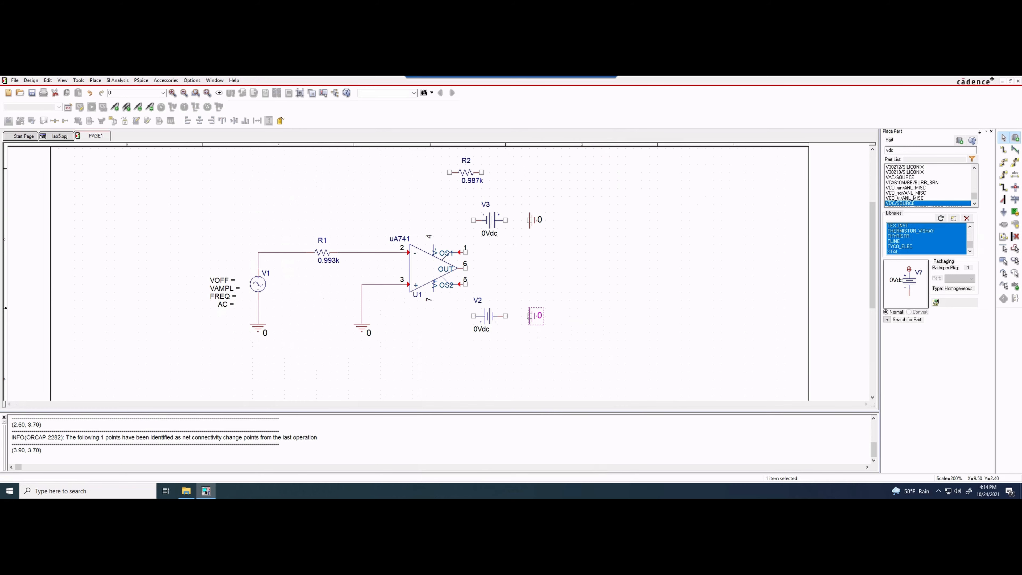
Wire op-amp pin 4 to the near terminal of source V3 and V3's other terminal to the ground beside it
key("w")
left_click(433, 245)
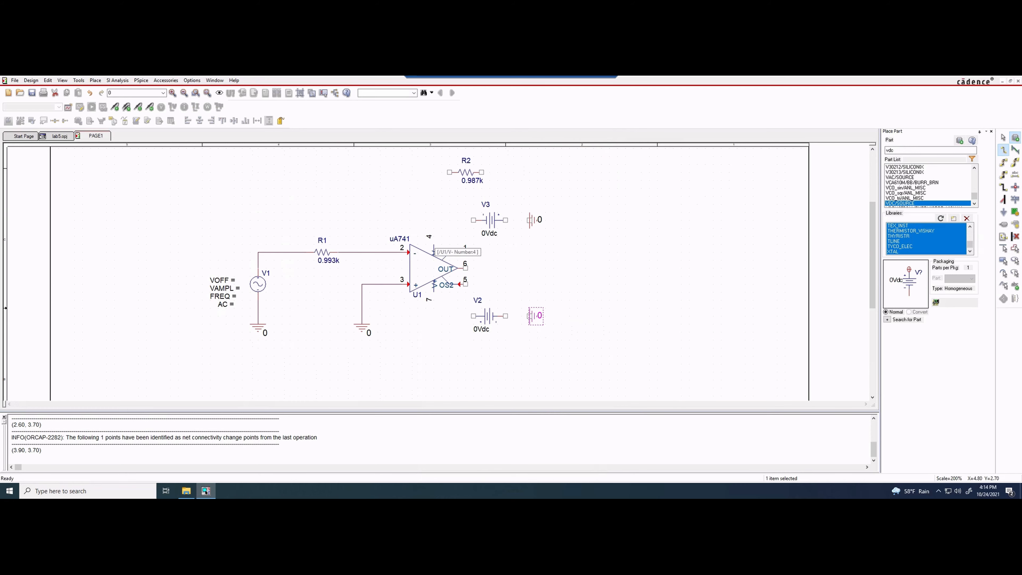
left_click(465, 220)
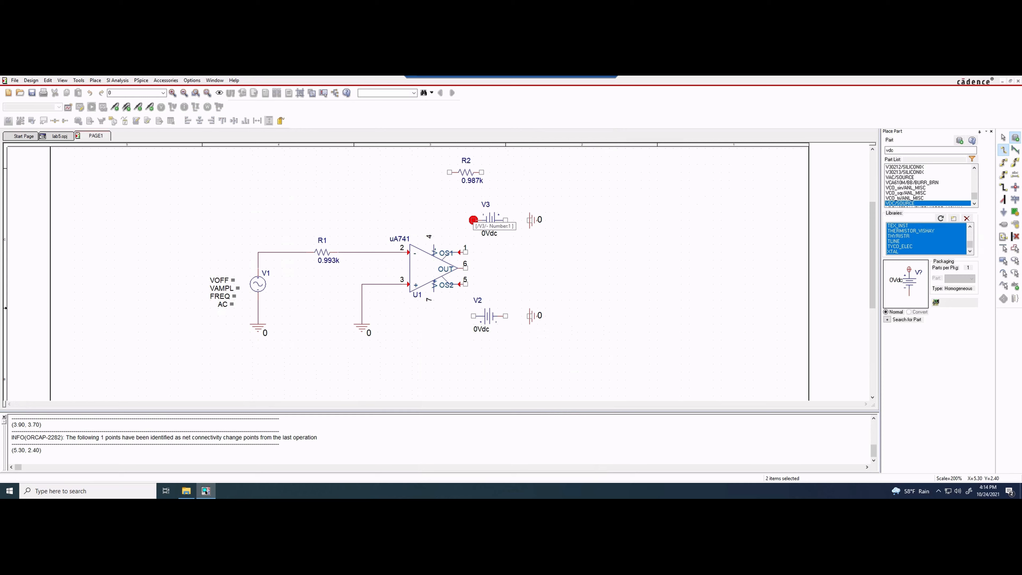
left_click(506, 220)
left_click(529, 220)
key("Escape")
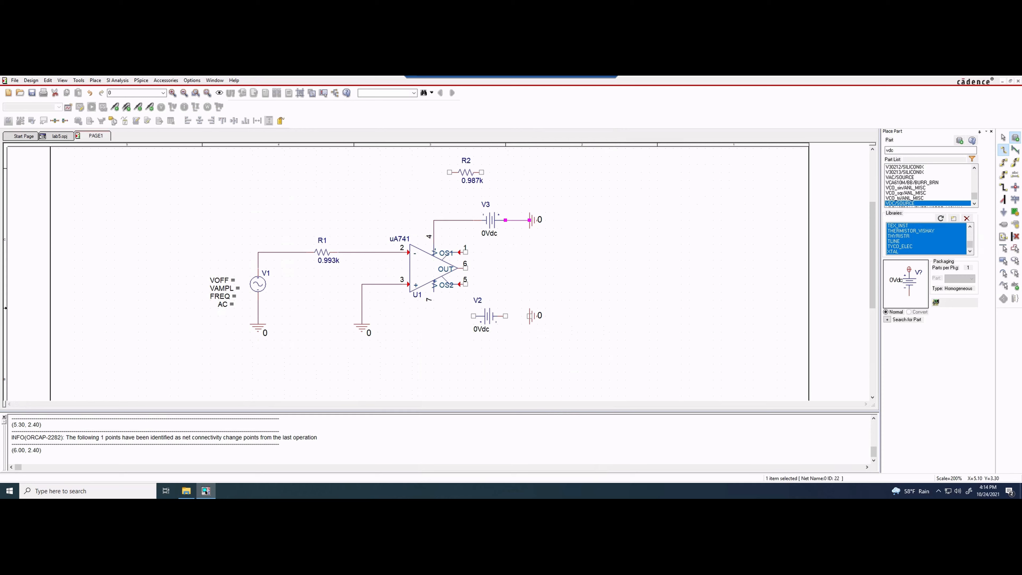
Wire op-amp pin 7 to the near terminal of source V2 and V2's other terminal to the ground beside it
left_click(433, 299)
left_click(466, 315)
left_click(505, 316)
left_click(530, 316)
key("Escape")
Set the DC value of source V2 to 3Vdc
left_click(482, 329)
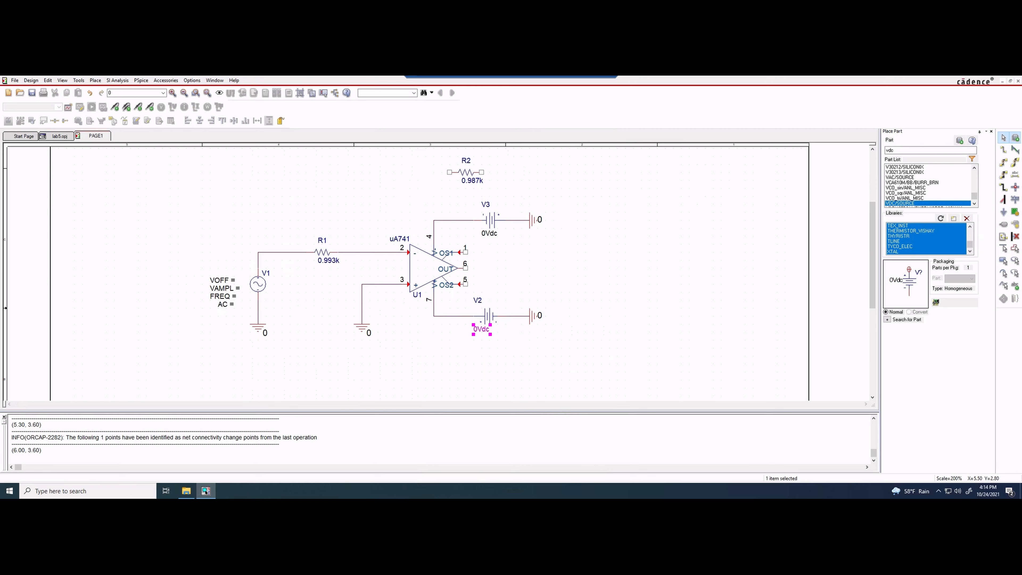
left_click(490, 234)
double_click(490, 234)
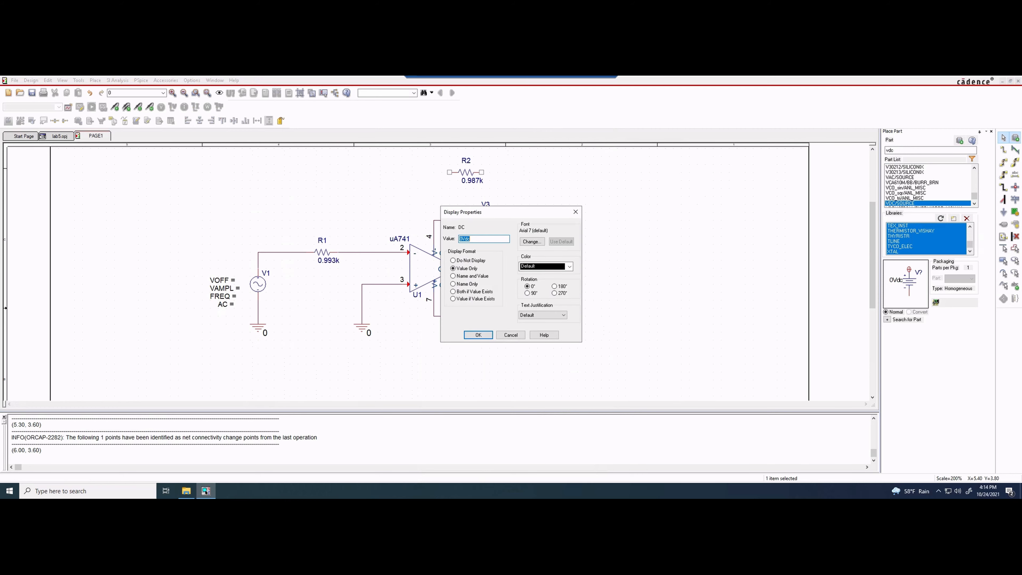
left_click(460, 239)
key("BackSpace")
type("3")
key("Return")
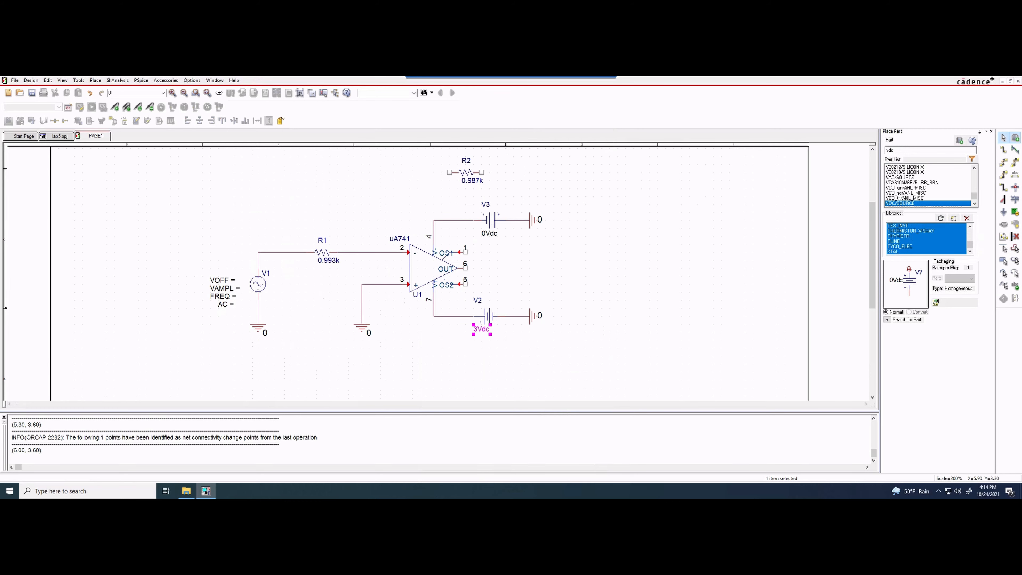
Set the DC value of source V3 to 3Vdc
double_click(485, 234)
left_click(460, 239)
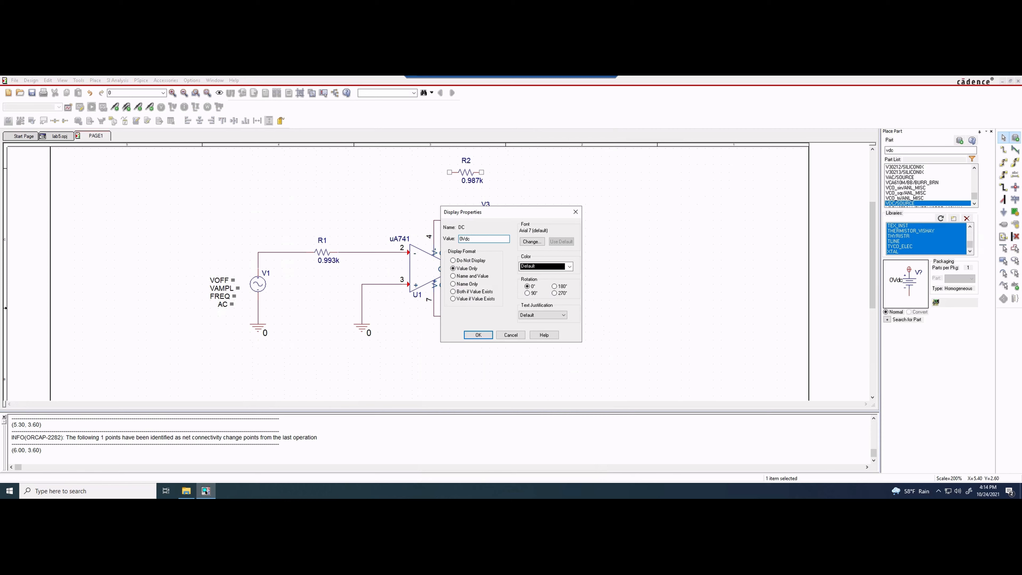
key("BackSpace")
type("3")
key("Return")
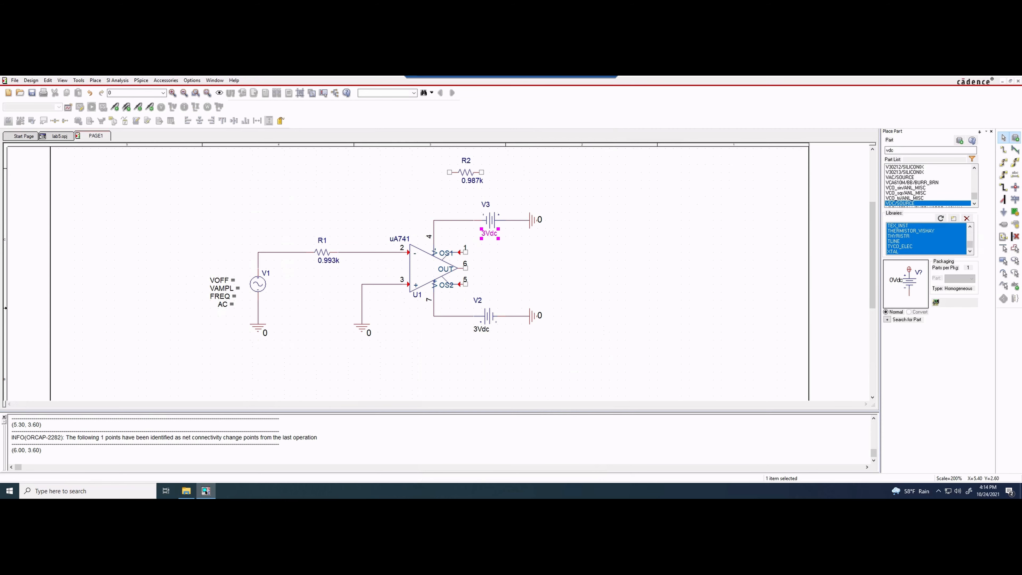
left_click(434, 250)
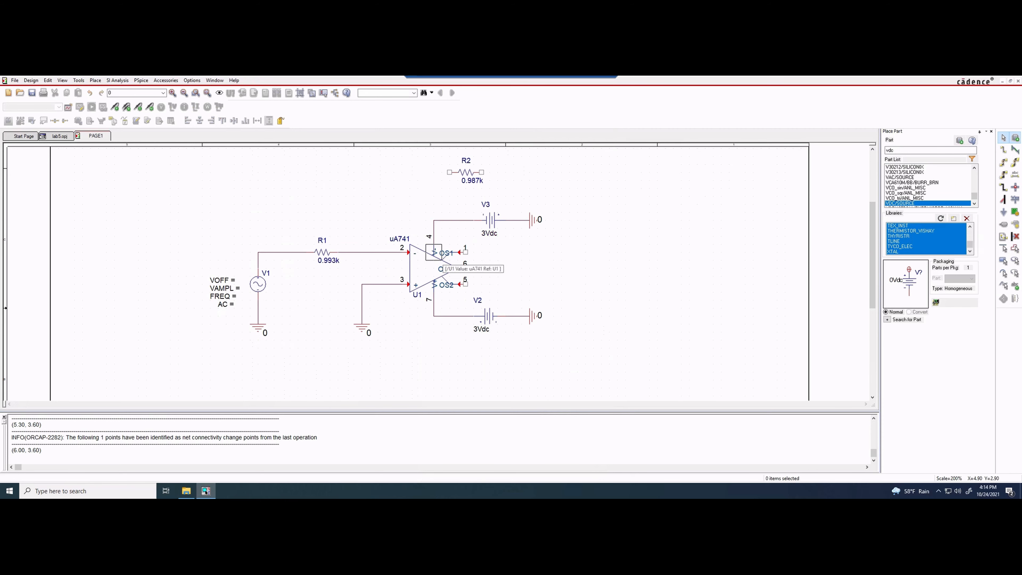
left_click(434, 247)
left_click_drag(434, 241, 447, 269)
left_click_drag(410, 220, 442, 268)
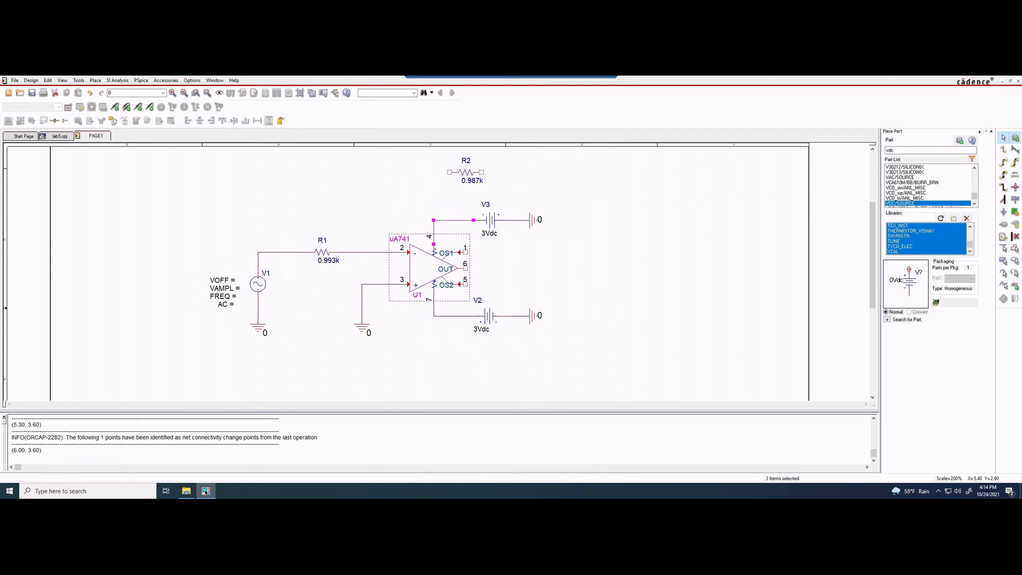
left_click(545, 252)
left_click_drag(473, 227, 498, 237)
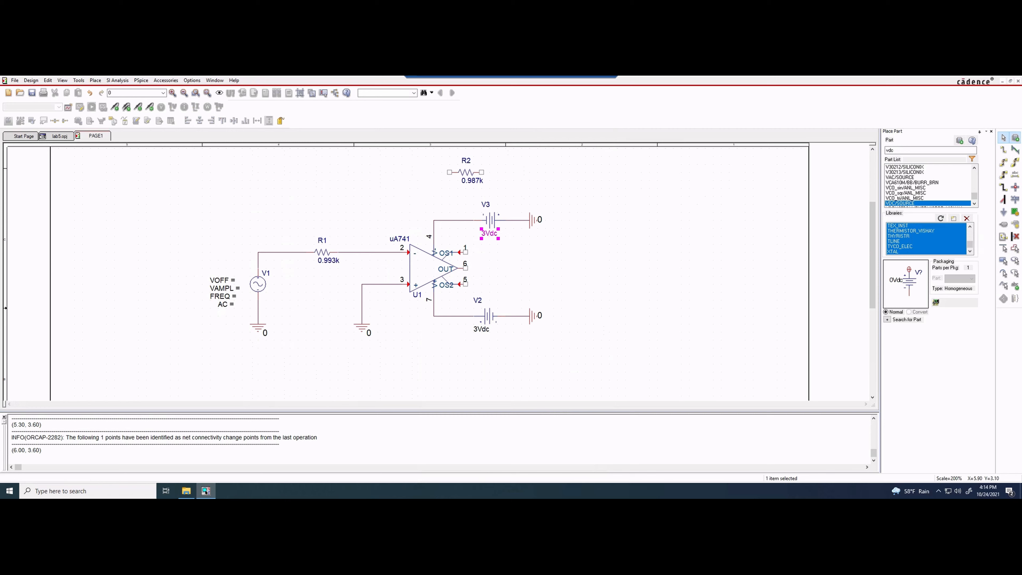
left_click(521, 276)
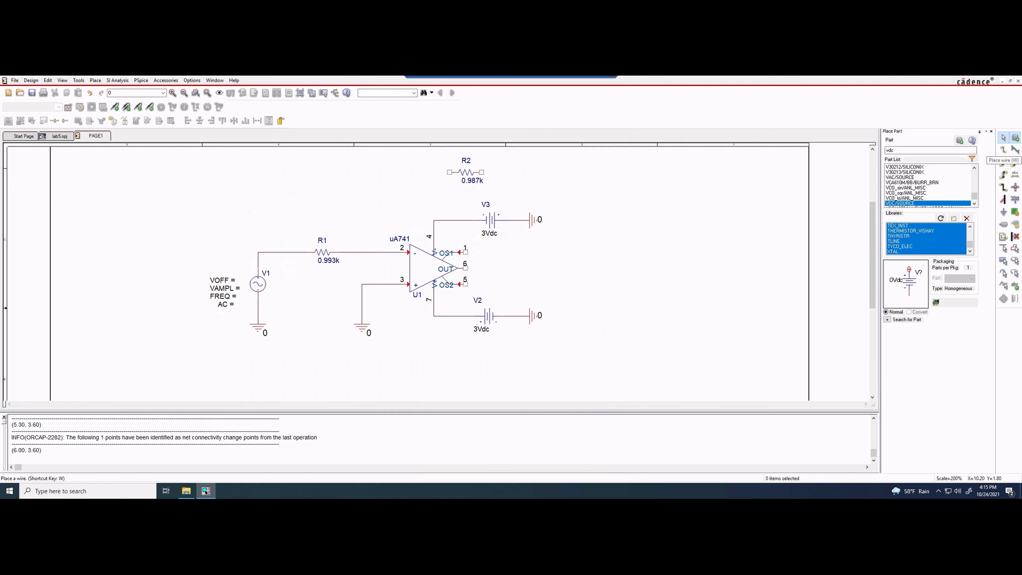
Wire op-amp output pin 6 out past the supply sources and up to the near terminal of resistor R2
left_click(1002, 149)
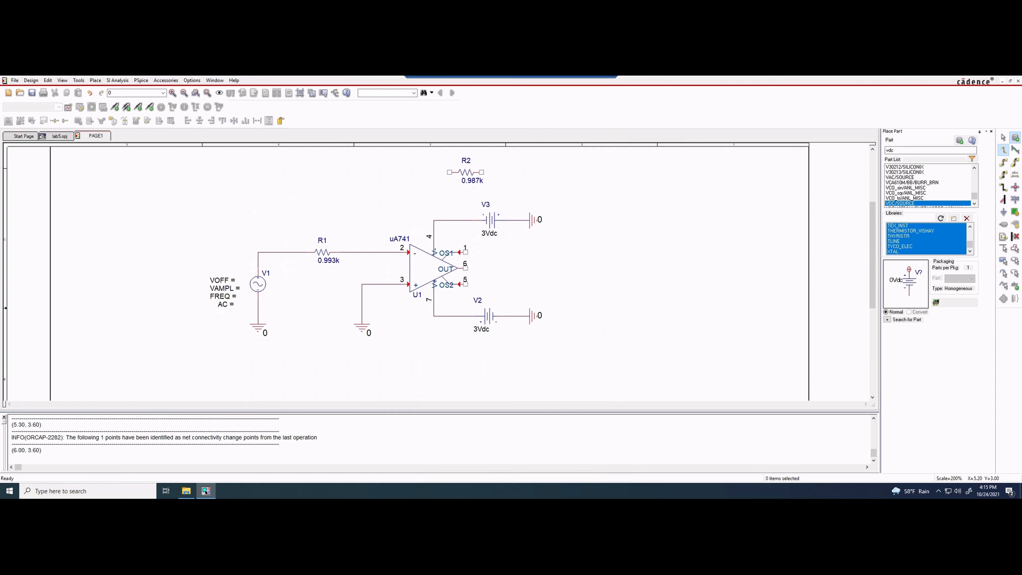
left_click(465, 267)
left_click(569, 268)
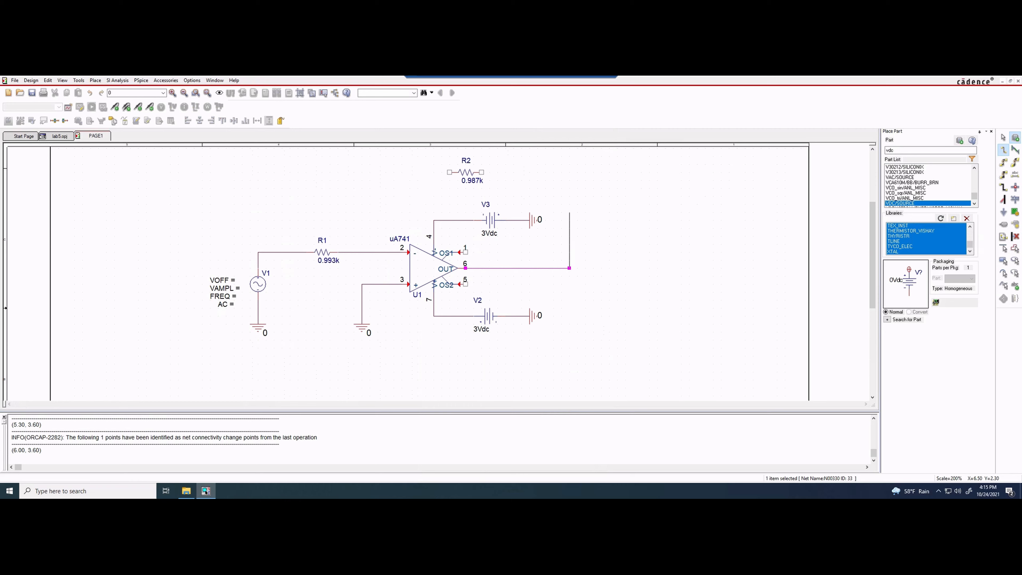
left_click(570, 172)
left_click(482, 172)
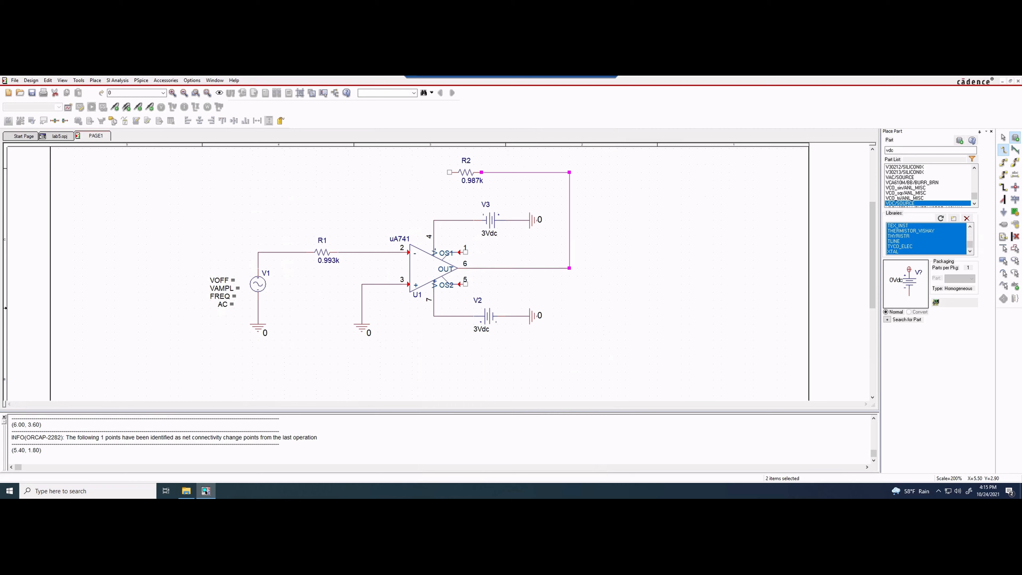
Wire R2's free terminal to the net between R1 and op-amp pin 2
left_click(449, 171)
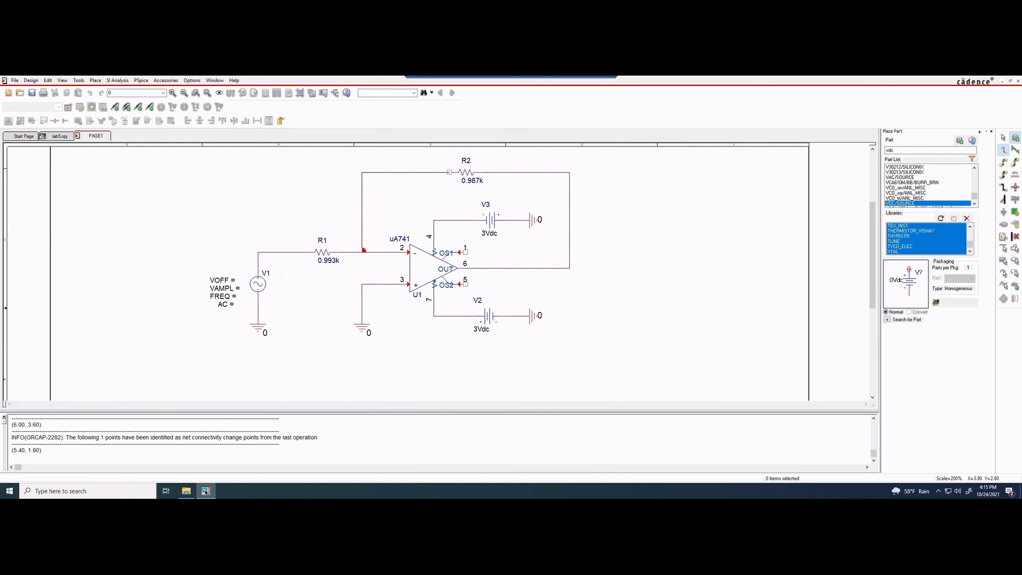
left_click(361, 252)
key("Escape")
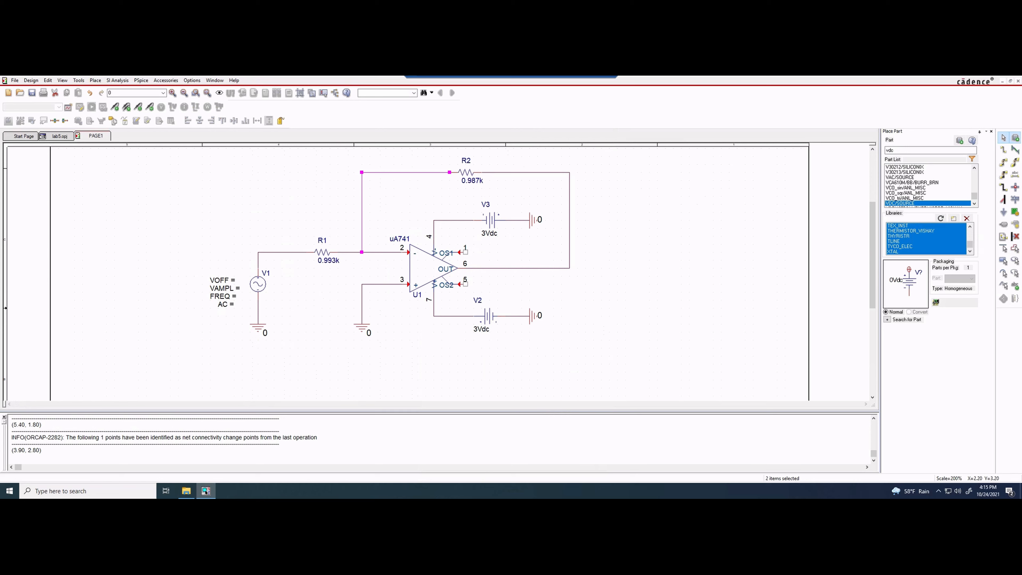
Set source V1's parameters to VOFF 0V, VAMPL 2V and FREQ 500Hz
left_click(225, 281)
double_click(224, 281)
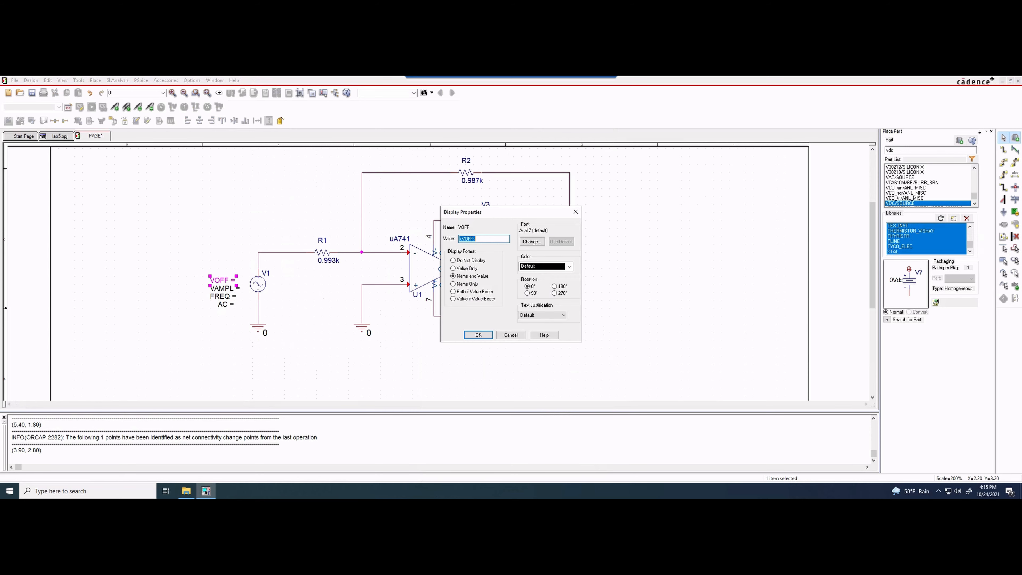
type("0V")
key("Return")
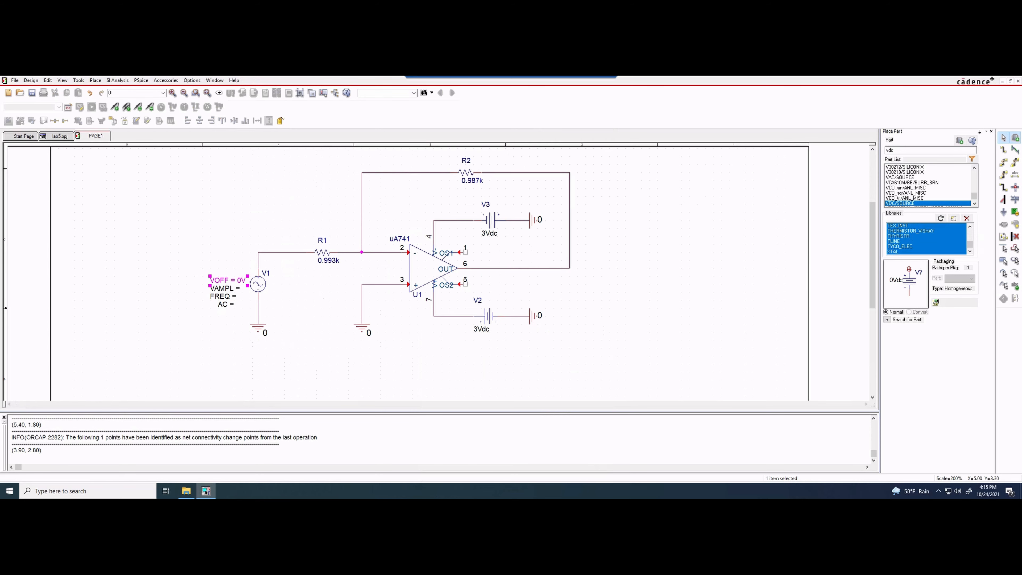
double_click(224, 289)
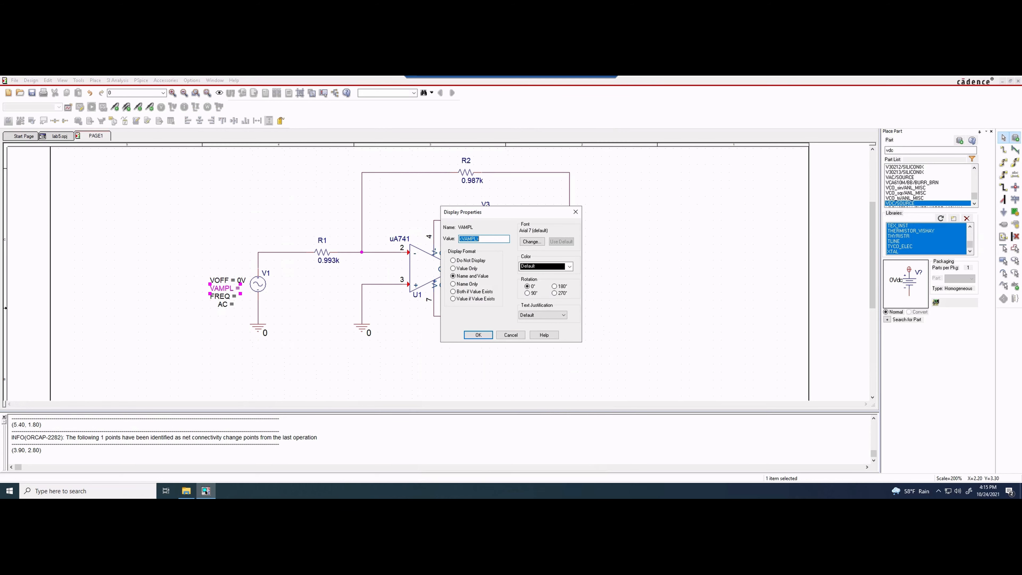
type("2V")
key("Return")
double_click(225, 297)
type("500Hz")
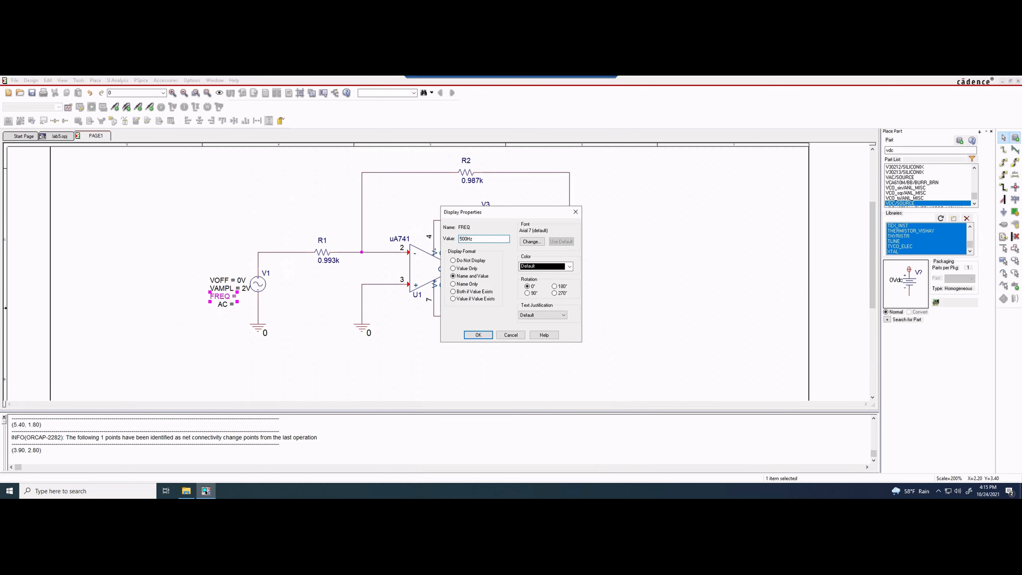
key("Return")
Move source V1's parameter labels clear of the source symbol
left_click_drag(193, 267, 258, 326)
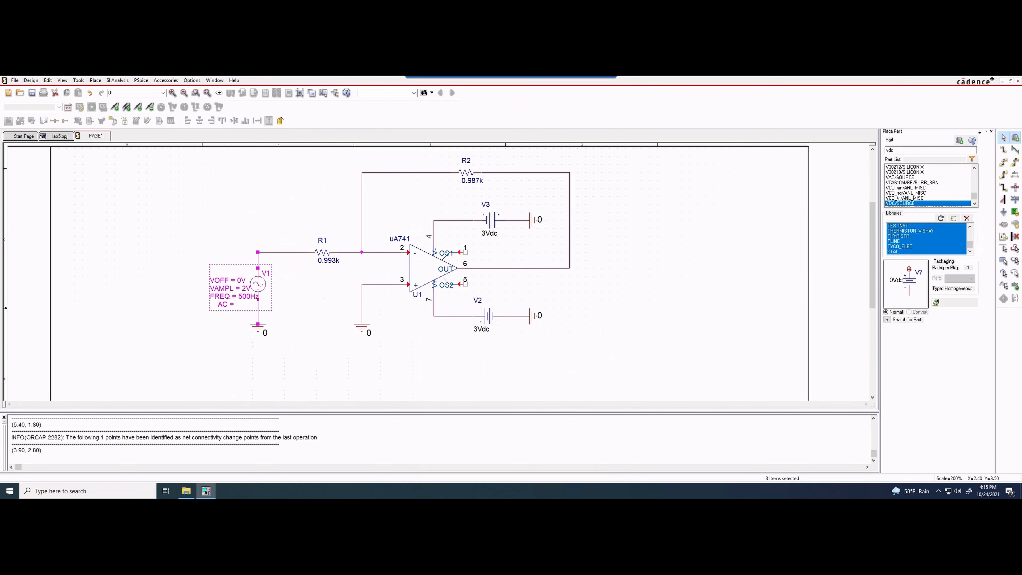
left_click_drag(178, 243, 216, 292)
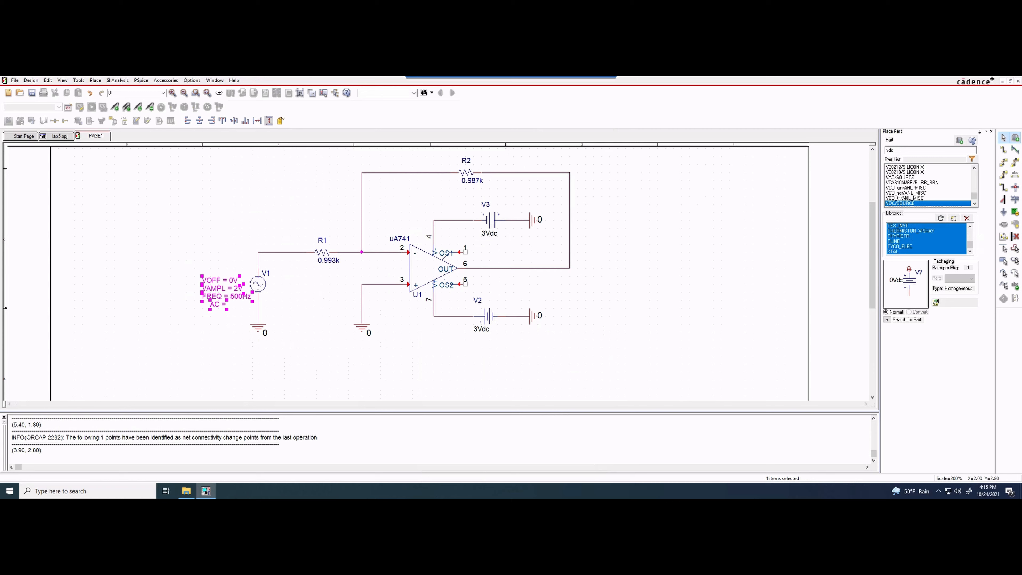
left_click(138, 212)
Place a net alias Vo on the output wire at the corner beyond R2
left_click(118, 81)
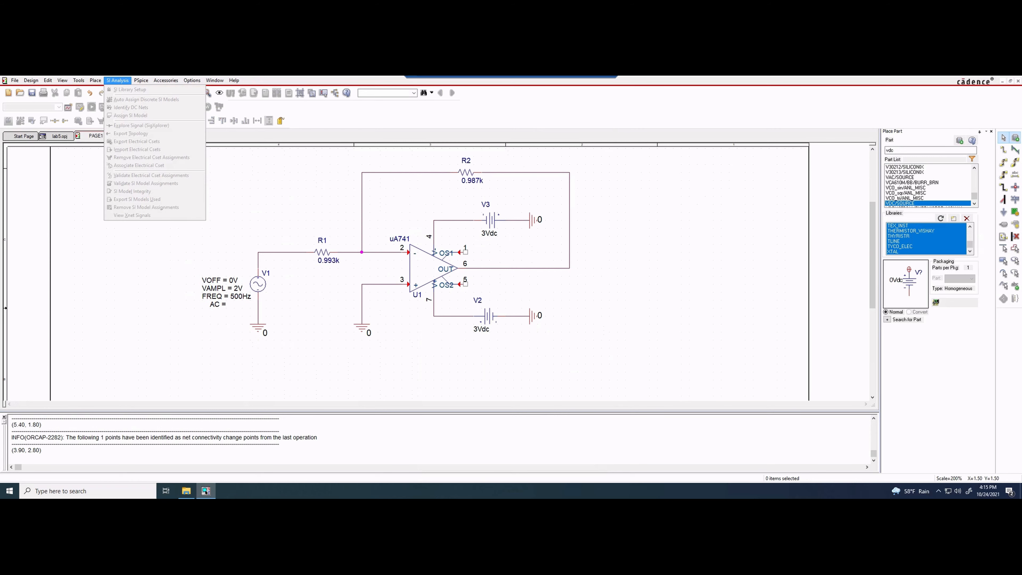
mouse_move(95, 81)
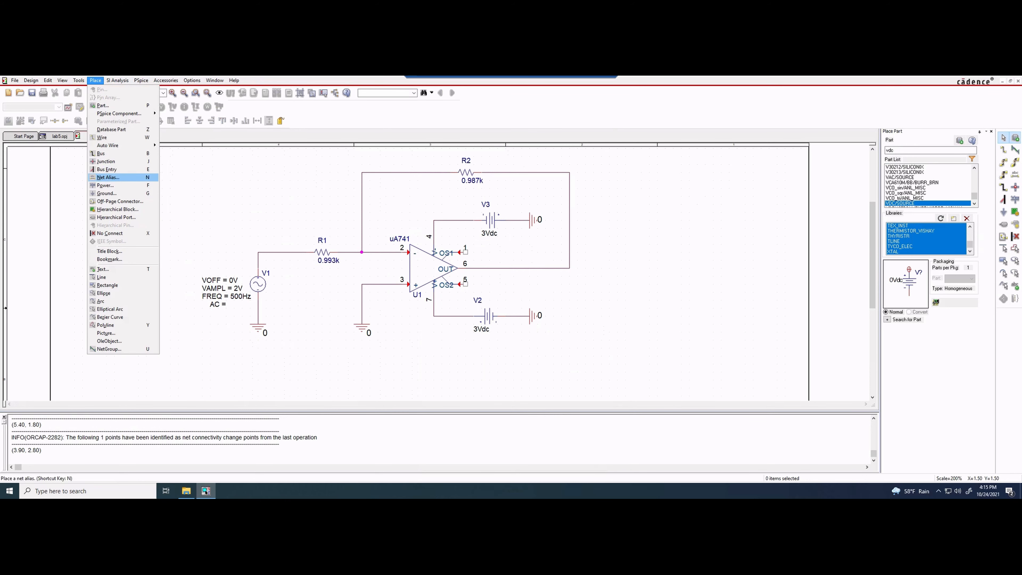
left_click(108, 177)
type("Vo")
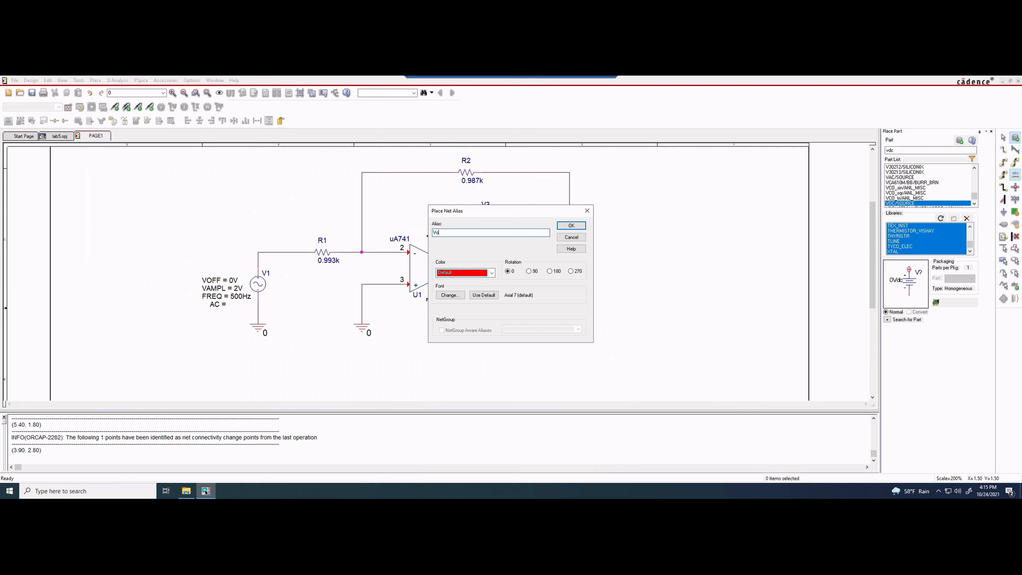
key("Return")
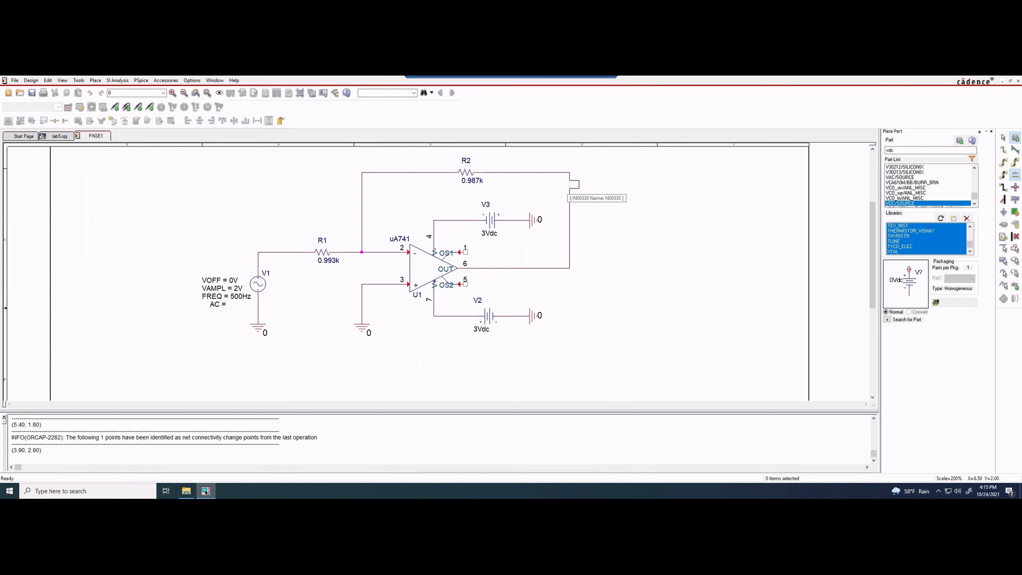
left_click(561, 172)
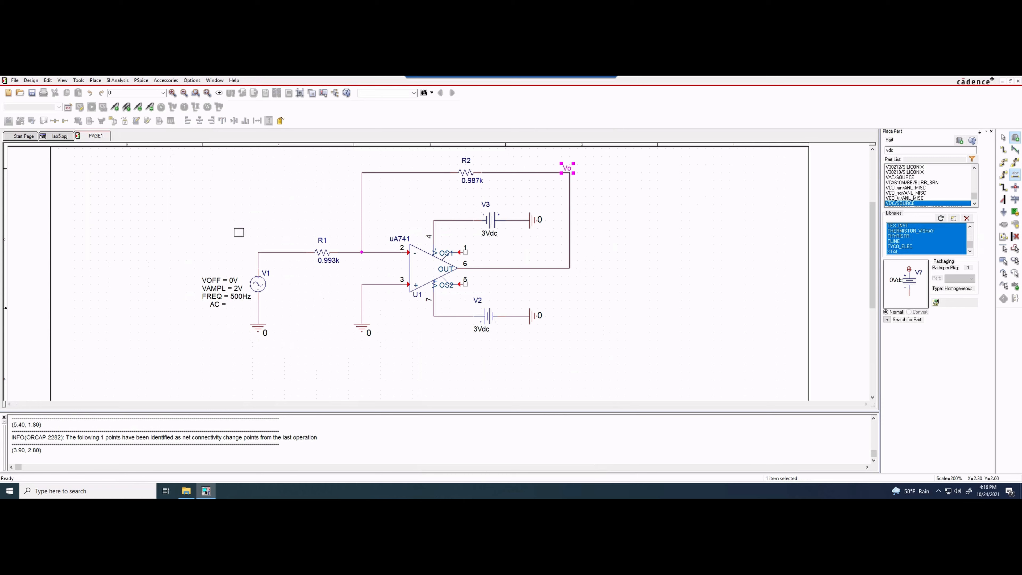
key("Escape")
Place a net alias V1 on the input wire between the sine source and R1
left_click(95, 80)
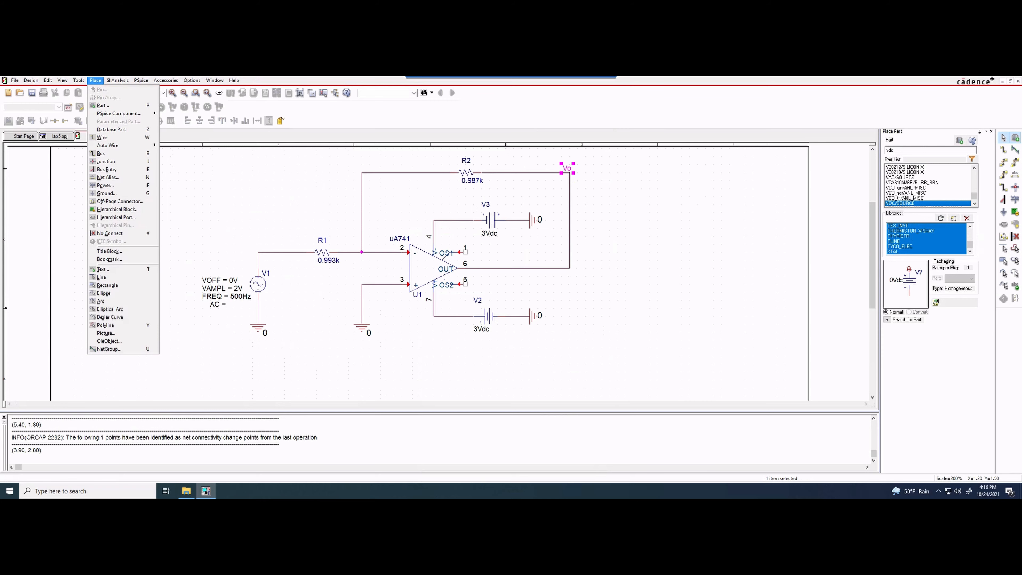
left_click(107, 178)
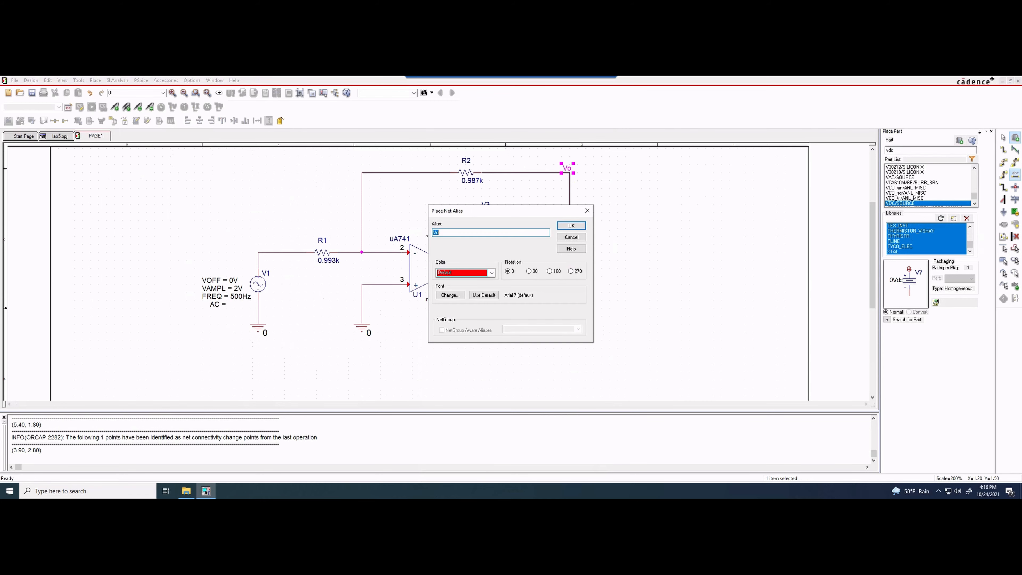
type("V")
key("Return")
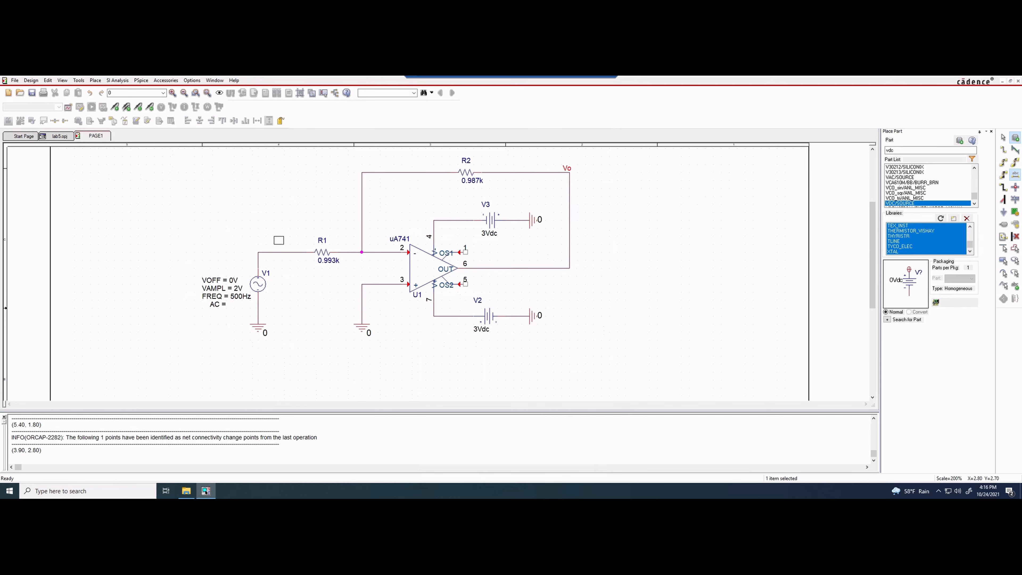
left_click(260, 252)
key("Escape")
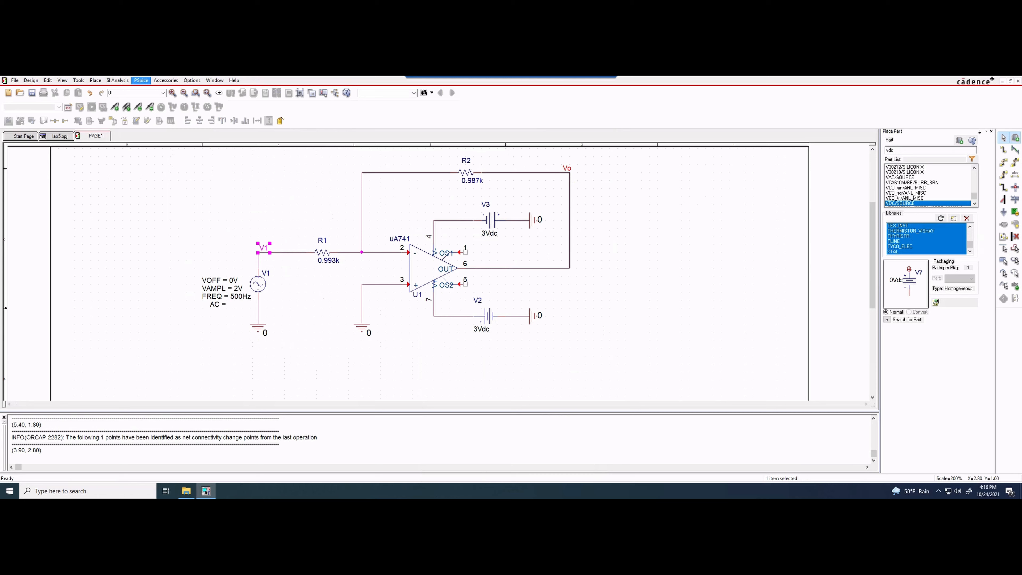
Create a new simulation profile named lab5 using the Allegro PSpice Simulator suite
left_click(141, 80)
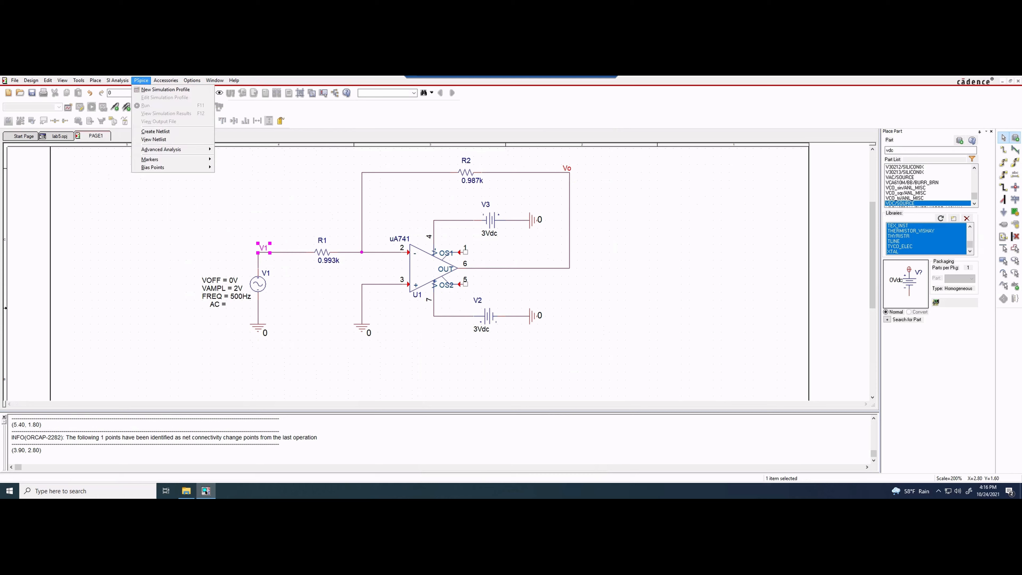
left_click(169, 90)
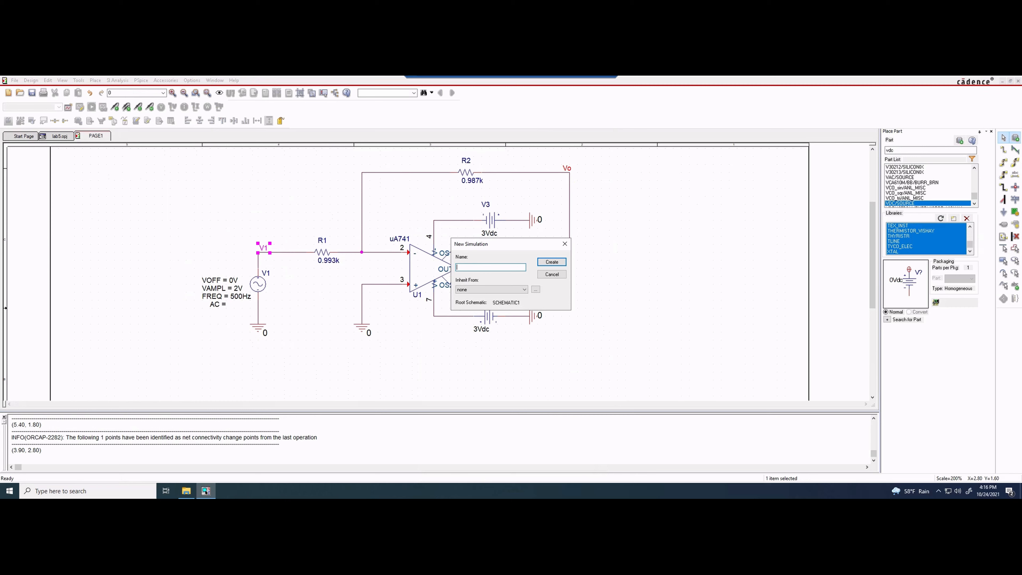
type("lab5")
key("Return")
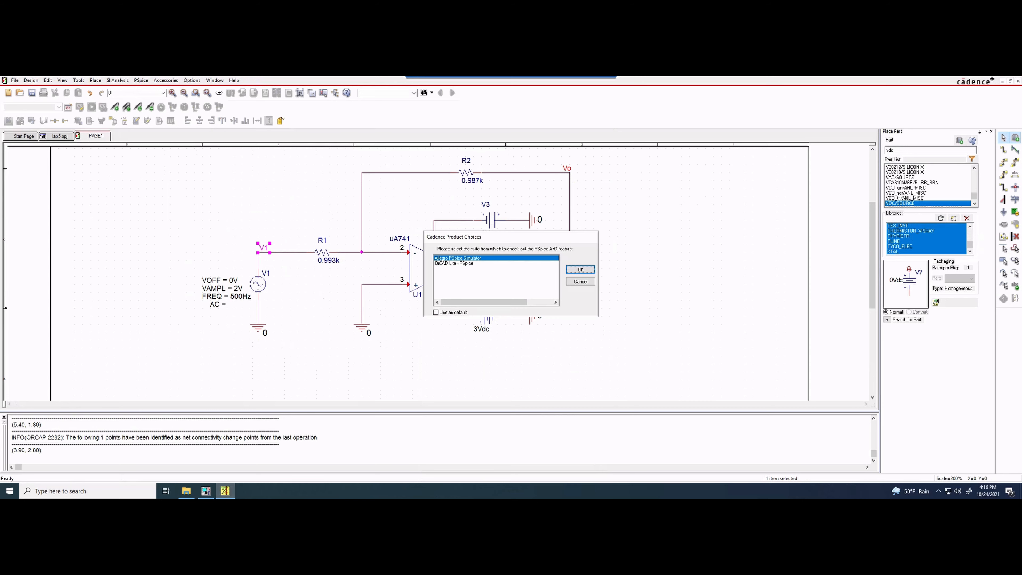
left_click(580, 269)
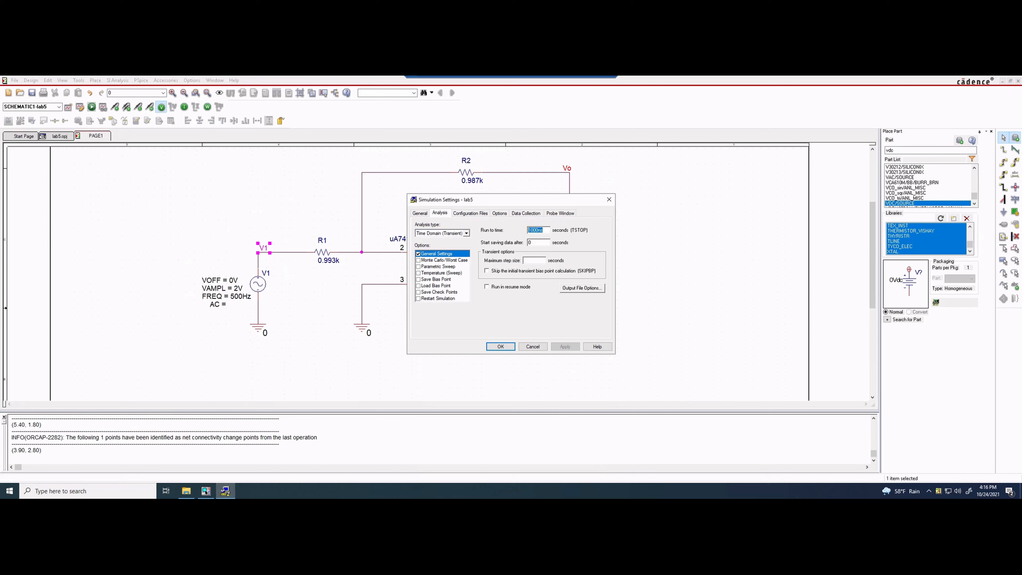
Set the transient analysis to a 6 ms run time and a 12us maximum step size, and run the simulation
left_click(534, 261)
left_click_drag(554, 200, 715, 187)
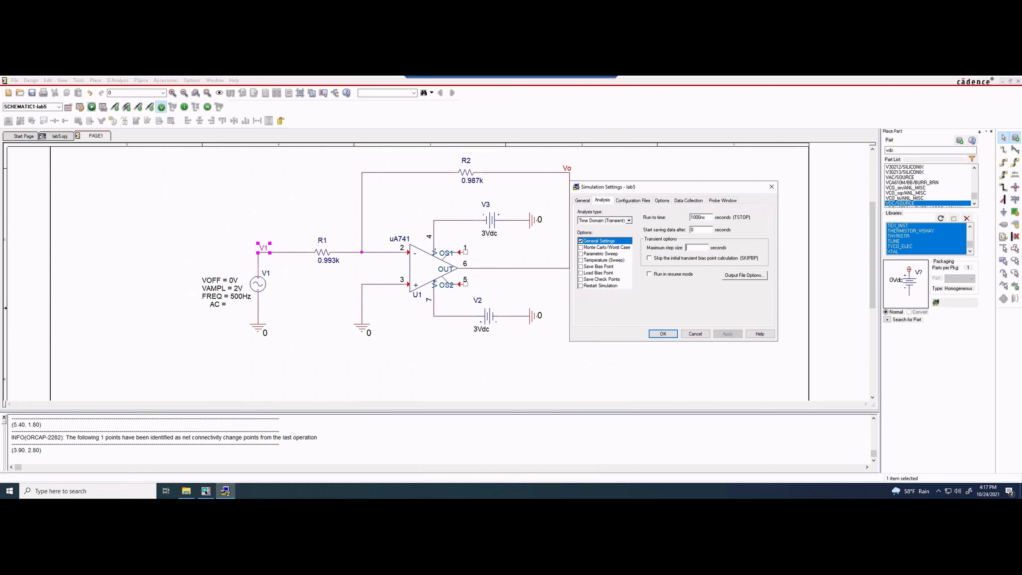
double_click(704, 217)
type("6")
type("12")
type("us")
left_click(662, 333)
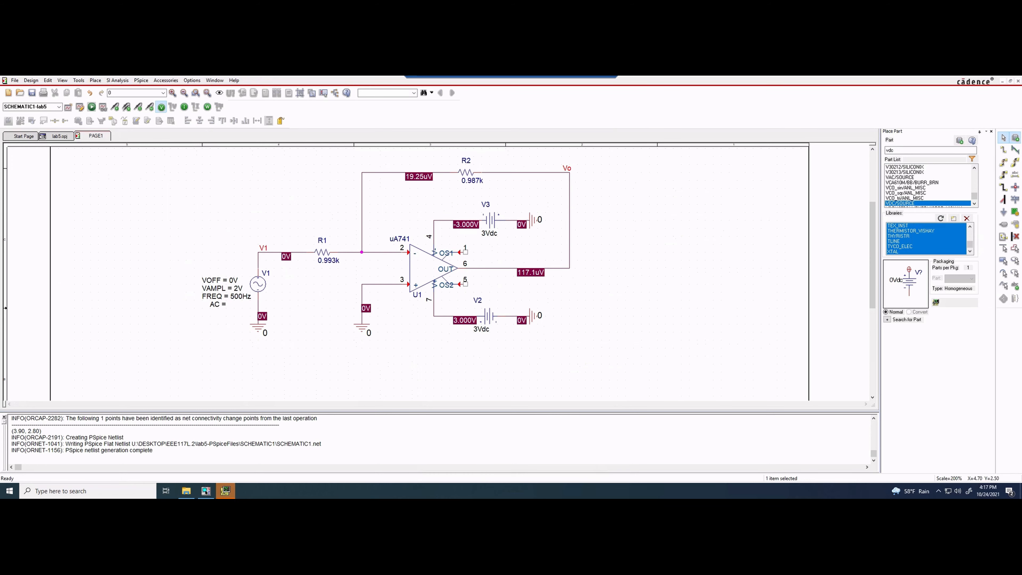
Move the bias voltage labels across the schematic clear of the wires and component symbols
left_click_drag(415, 178, 415, 185)
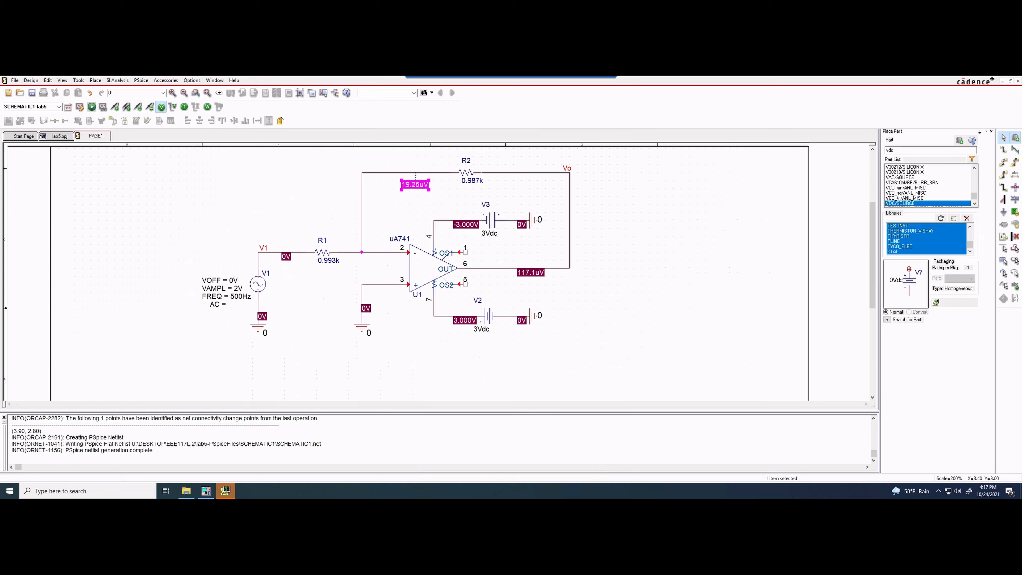
left_click_drag(286, 256, 286, 232)
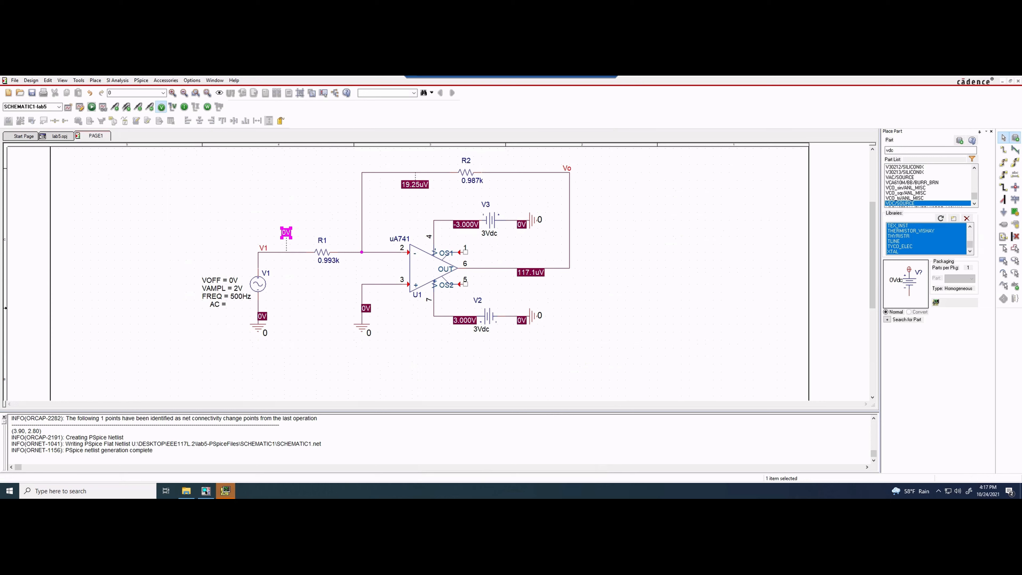
left_click_drag(262, 316, 278, 312)
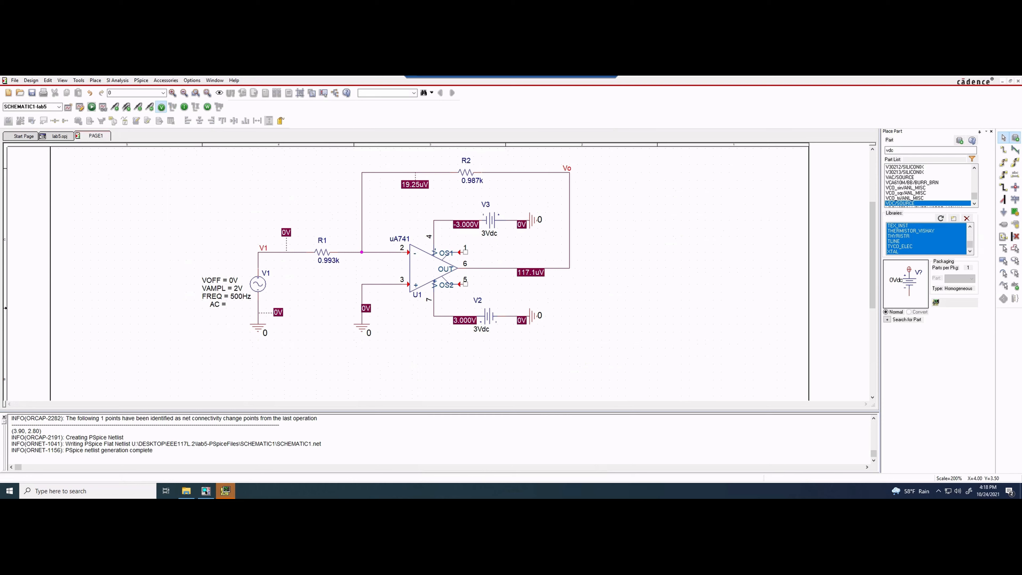
left_click_drag(365, 308, 374, 313)
left_click_drag(465, 320, 453, 336)
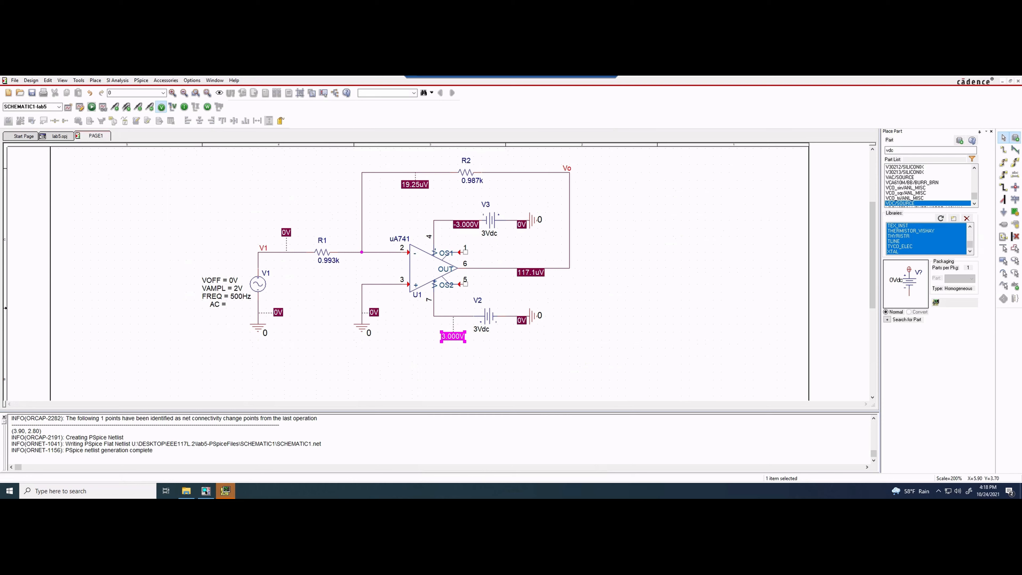
left_click_drag(521, 320, 525, 336)
left_click_drag(531, 272, 558, 288)
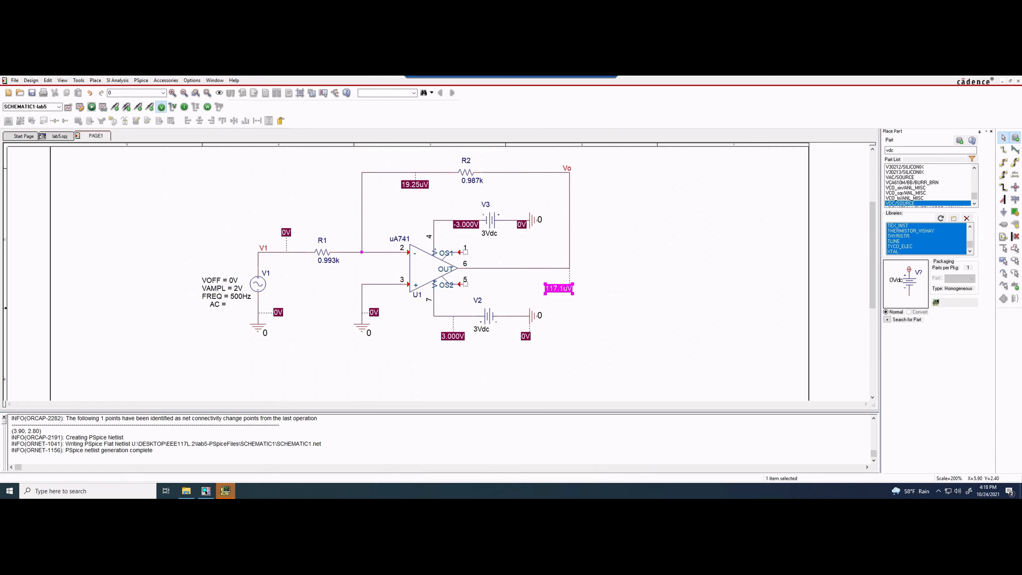
mouse_move(521, 225)
left_mouse_down()
mouse_move(525, 233)
mouse_move(445, 208)
mouse_move(522, 232)
mouse_move(517, 240)
left_mouse_up()
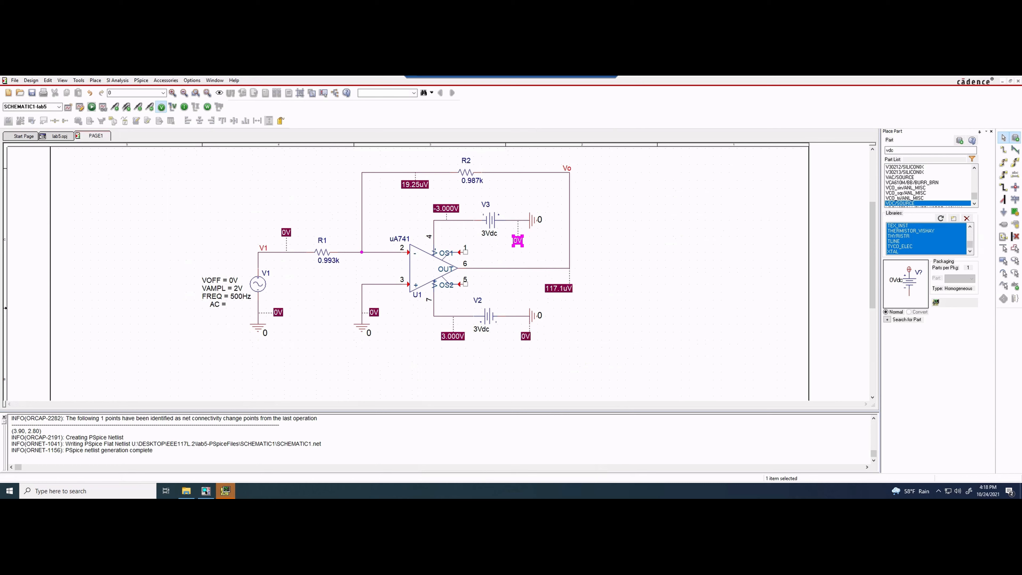
left_click_drag(415, 183, 335, 208)
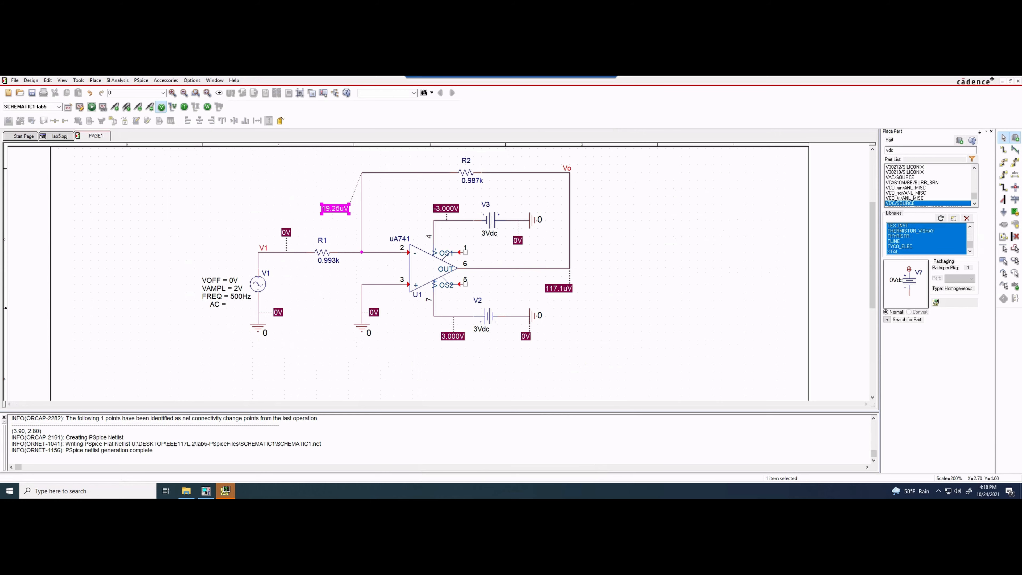
Switch to the PSpice A/D waveform window and set the Probe plot background colour to white
left_click(225, 490)
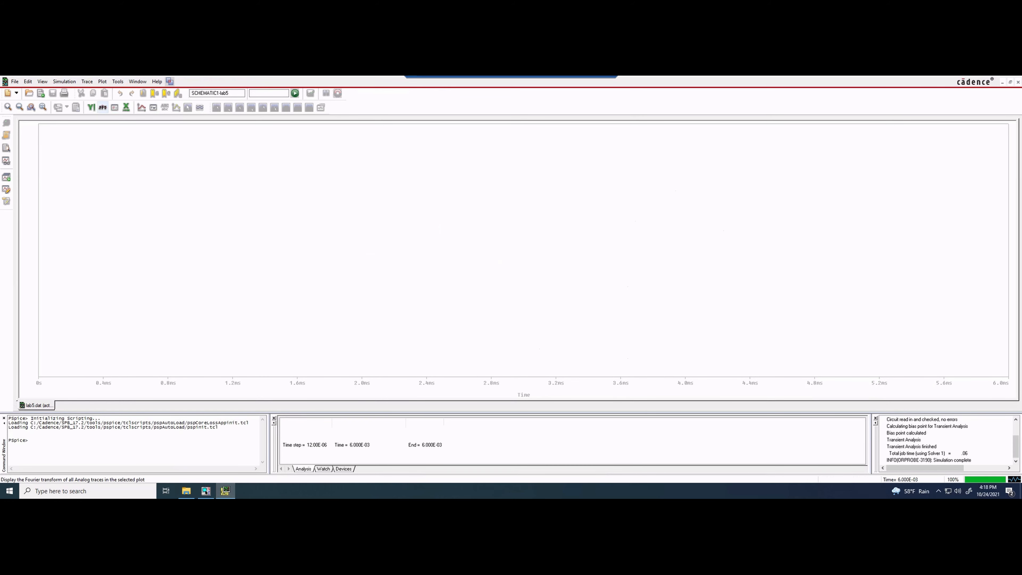
left_click_drag(41, 126, 912, 361)
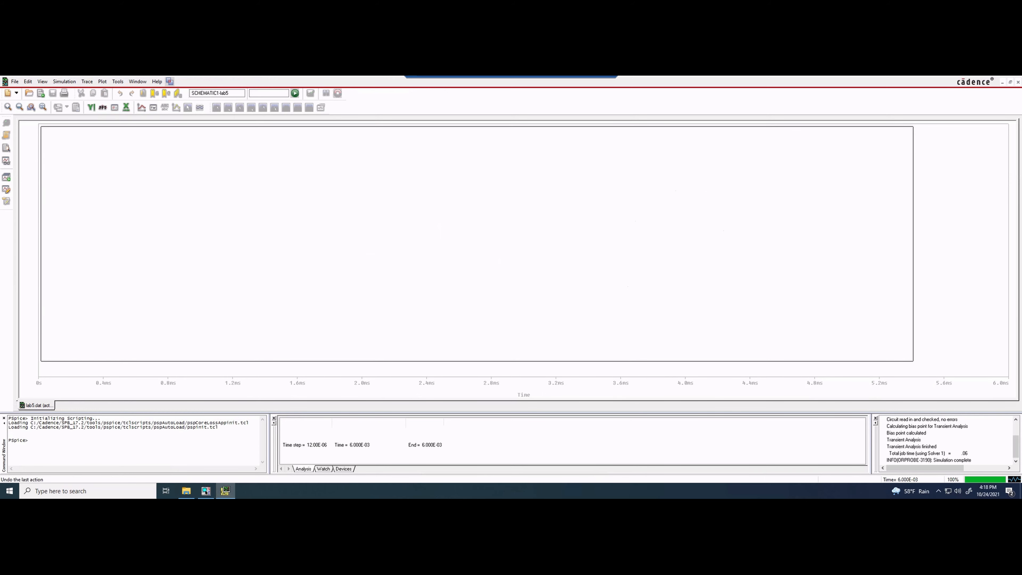
left_click(118, 81)
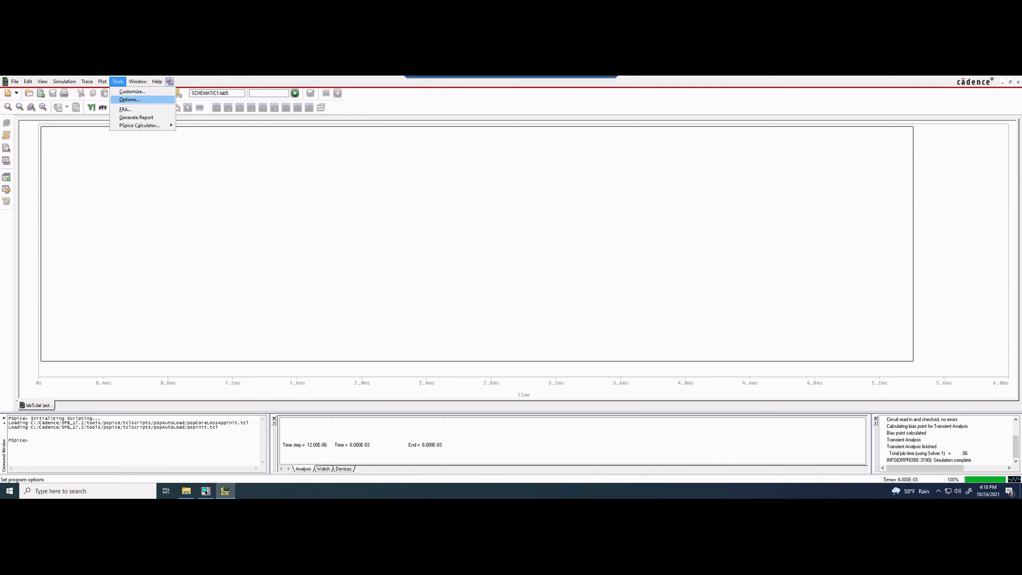
left_click(129, 99)
left_click(523, 207)
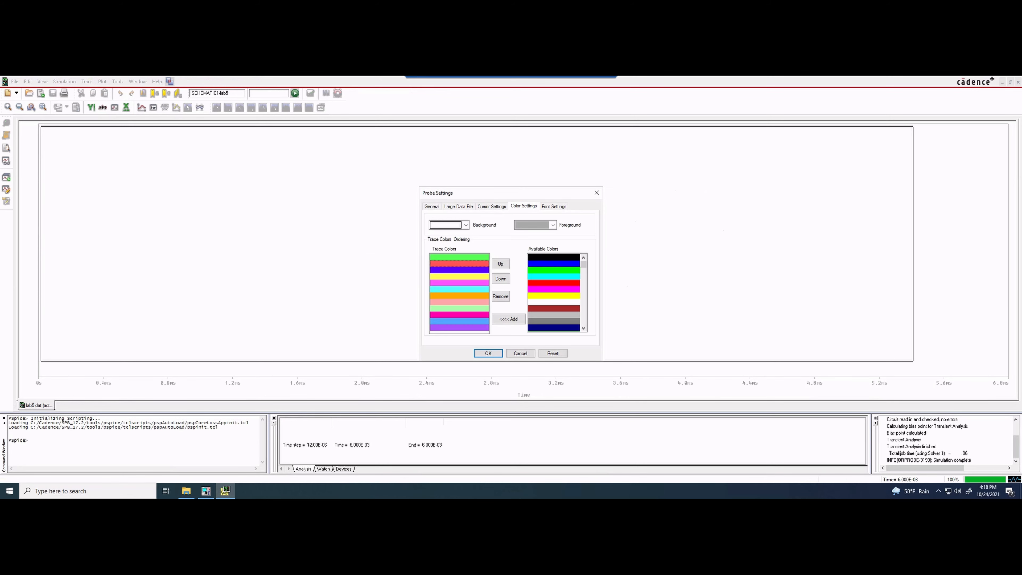
left_click(465, 225)
left_click(446, 233)
left_click(488, 354)
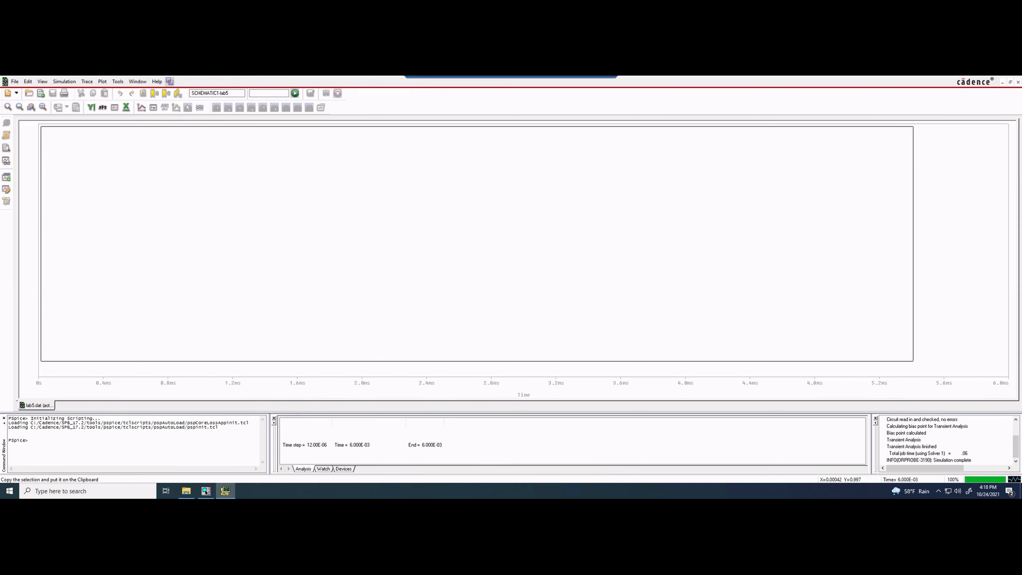
Add the output voltage trace V(Vo) to the plot, with currents and power excluded from the variable list
left_click(102, 81)
mouse_move(87, 81)
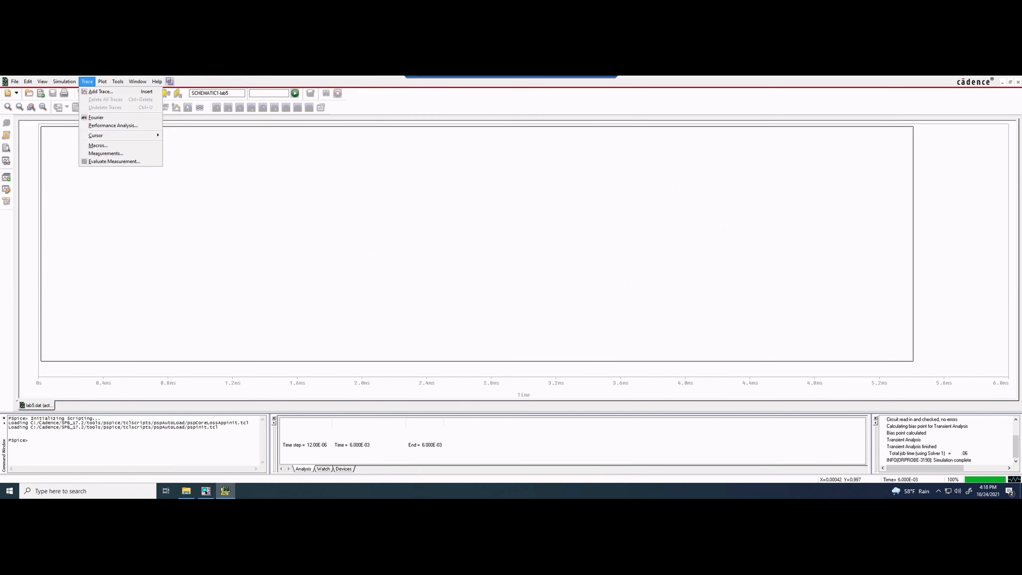
left_click(100, 92)
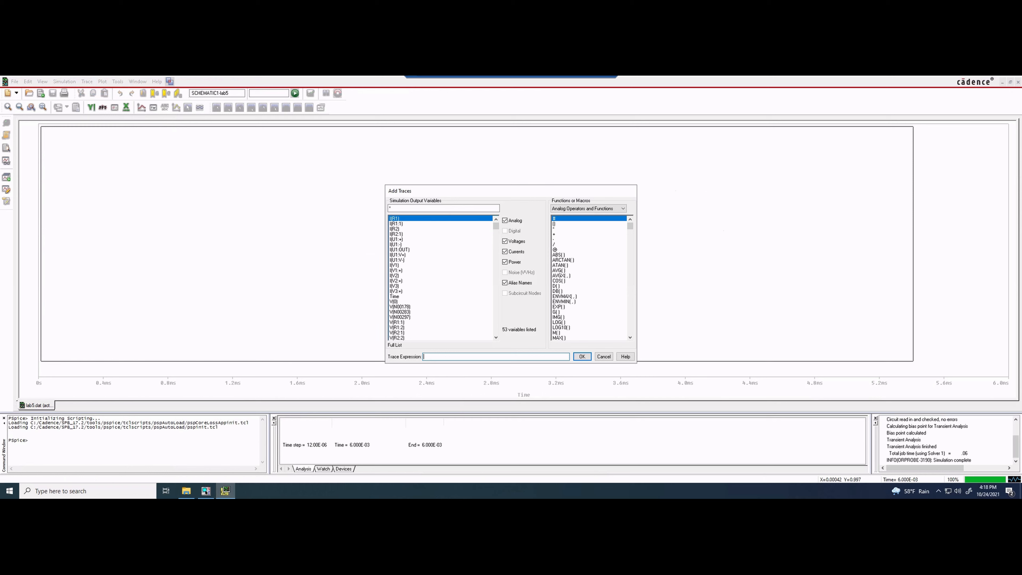
left_click(504, 251)
left_click(504, 261)
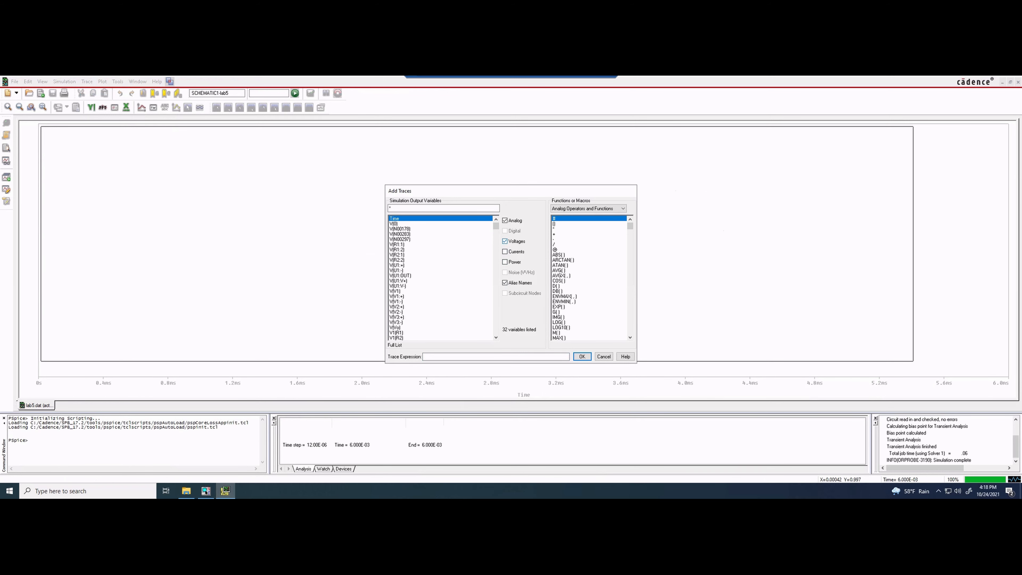
left_click(395, 327)
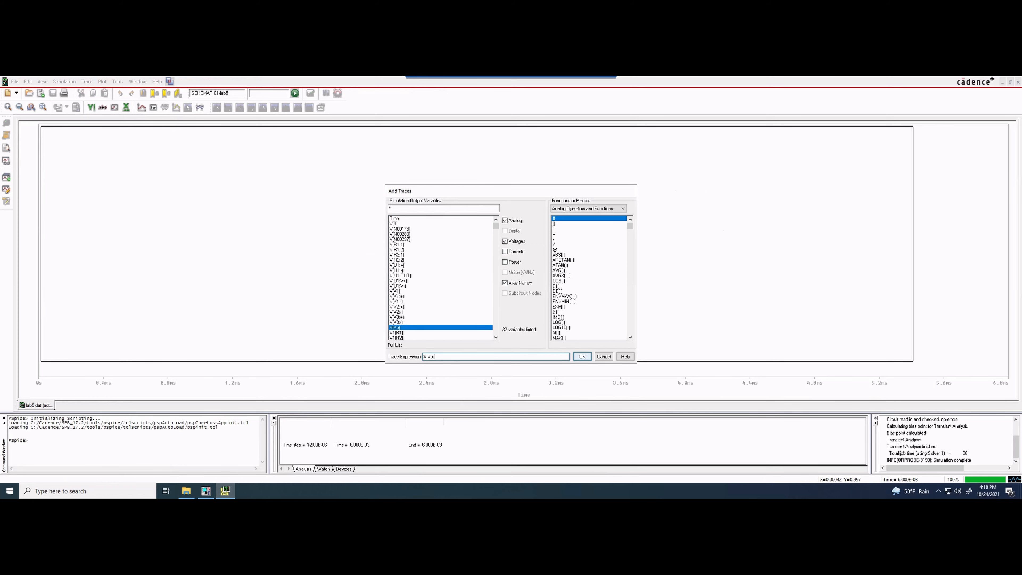
left_click(582, 357)
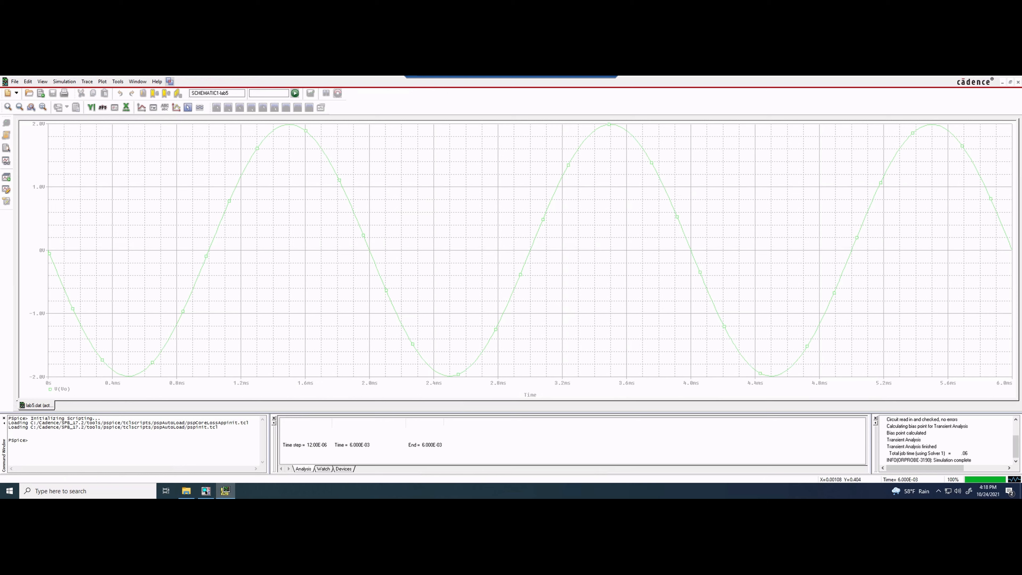
Change the V(Vo) trace colour to blue and give it a thicker line width
right_click(219, 224)
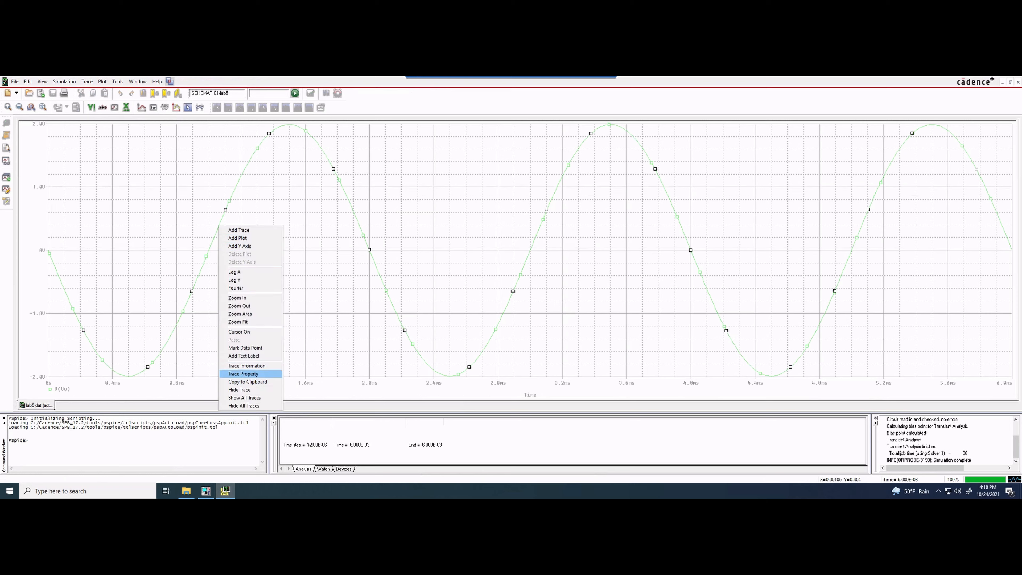
left_click(243, 374)
left_click(72, 123)
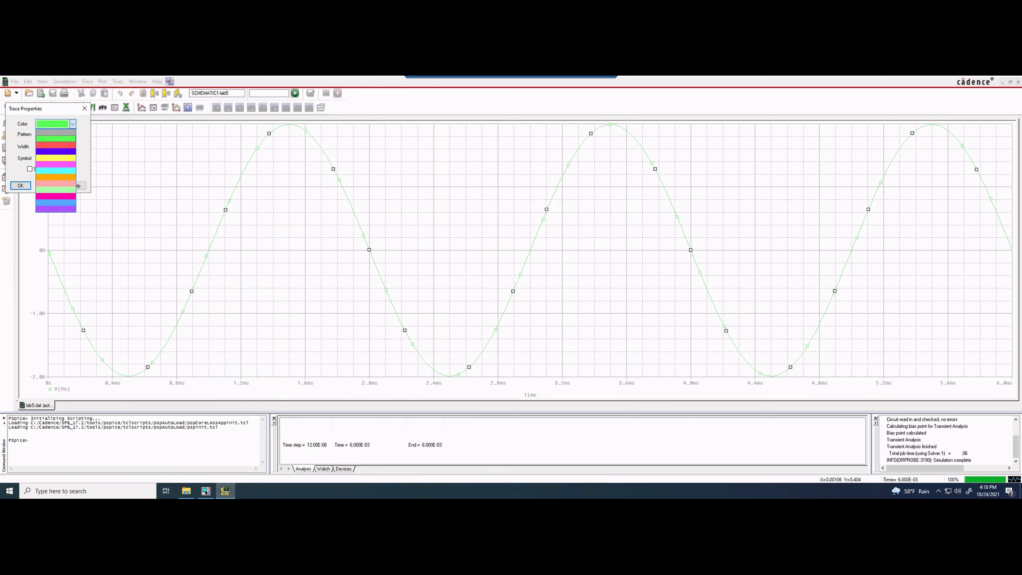
left_click(56, 151)
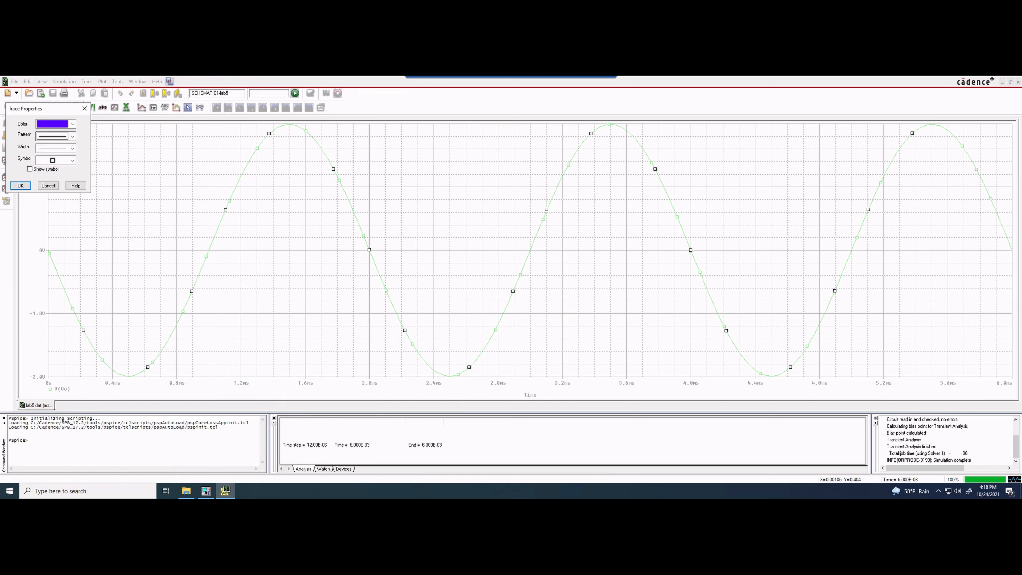
left_click(73, 147)
left_click(55, 181)
left_click(20, 186)
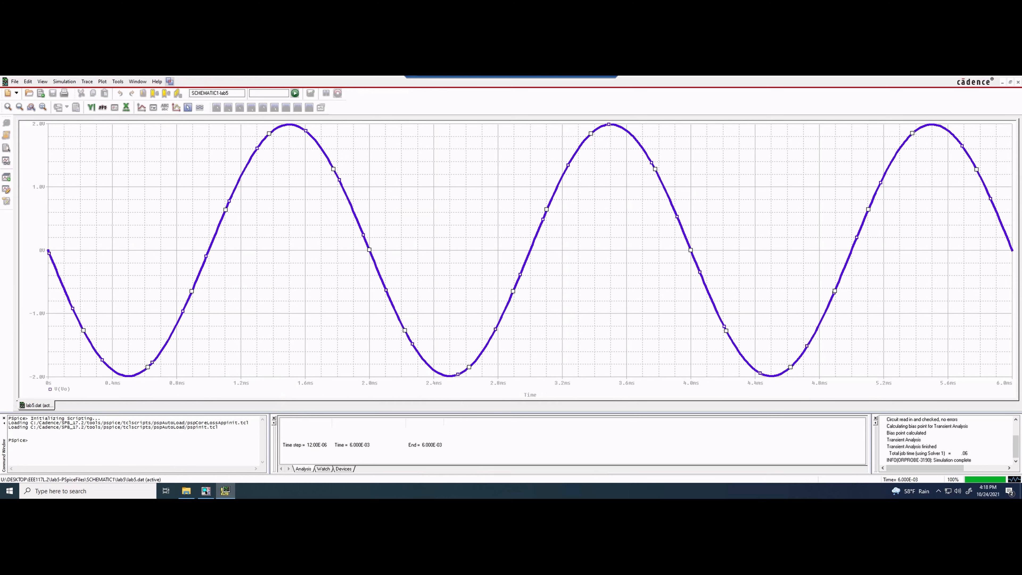
Add the input voltage trace V(V1) to the same plot
left_click(87, 81)
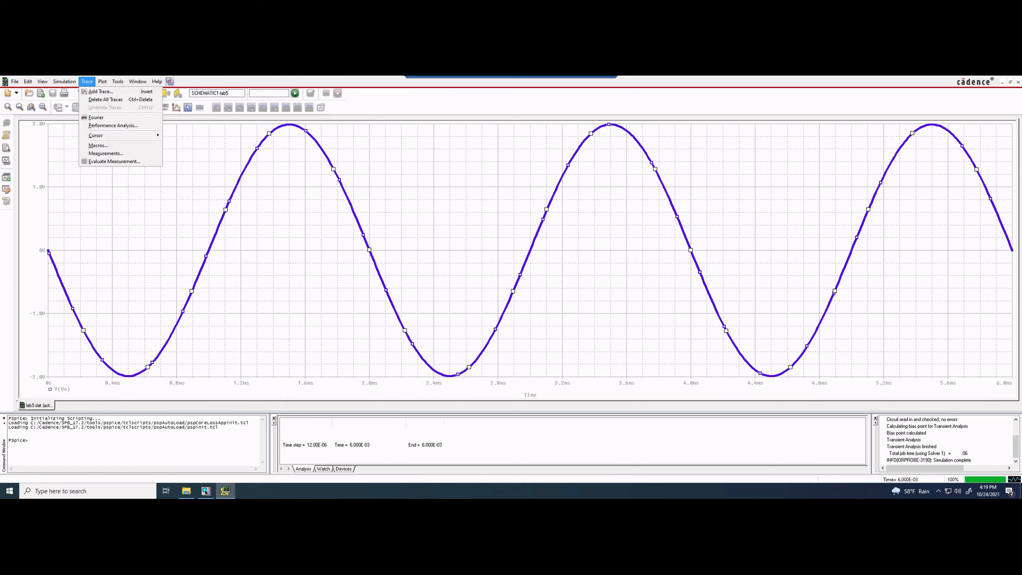
left_click(100, 92)
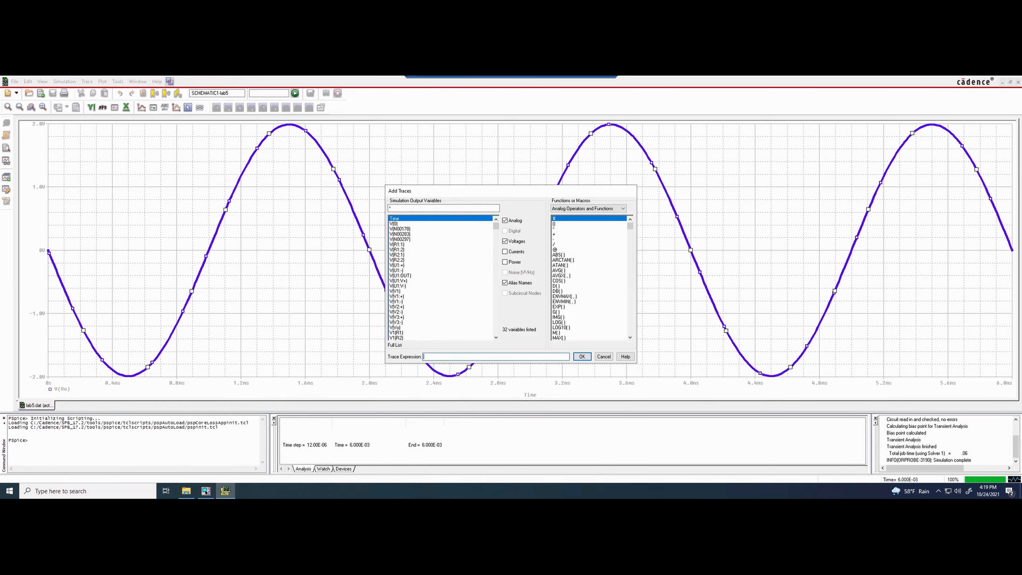
left_click(395, 290)
key("Return")
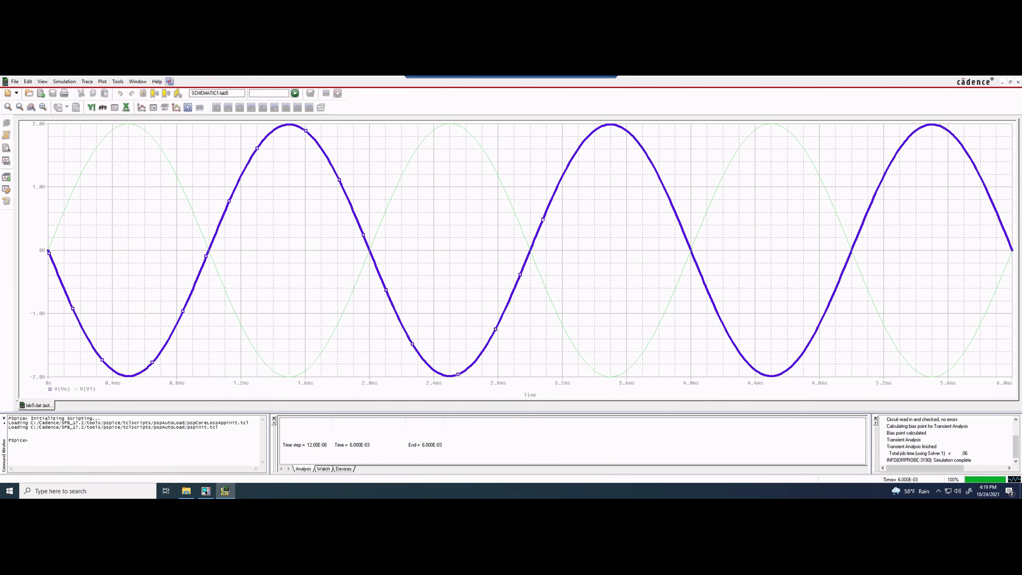
Change the V(V1) trace colour to red and give it a thicker line width
right_click(189, 204)
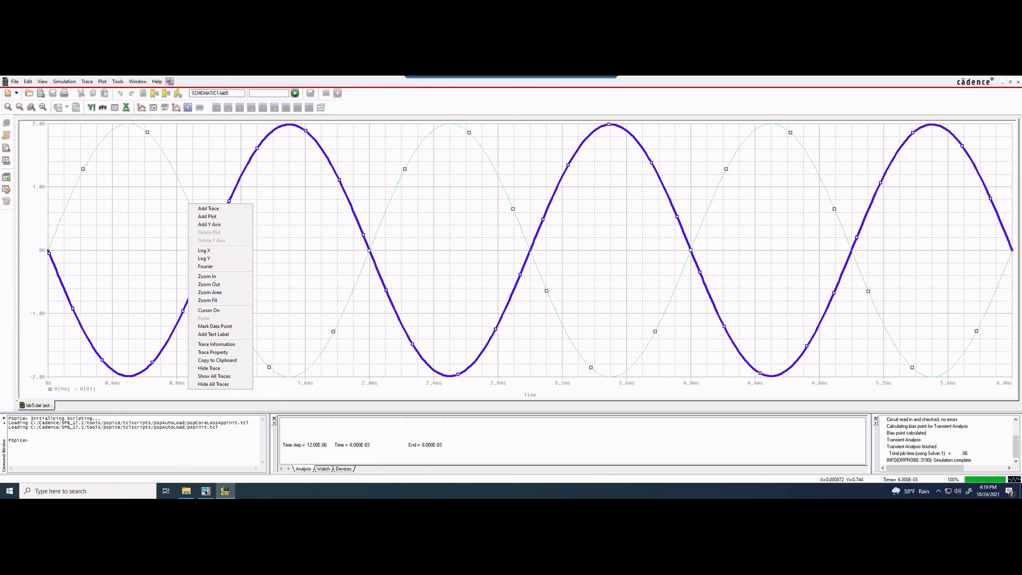
left_click(213, 352)
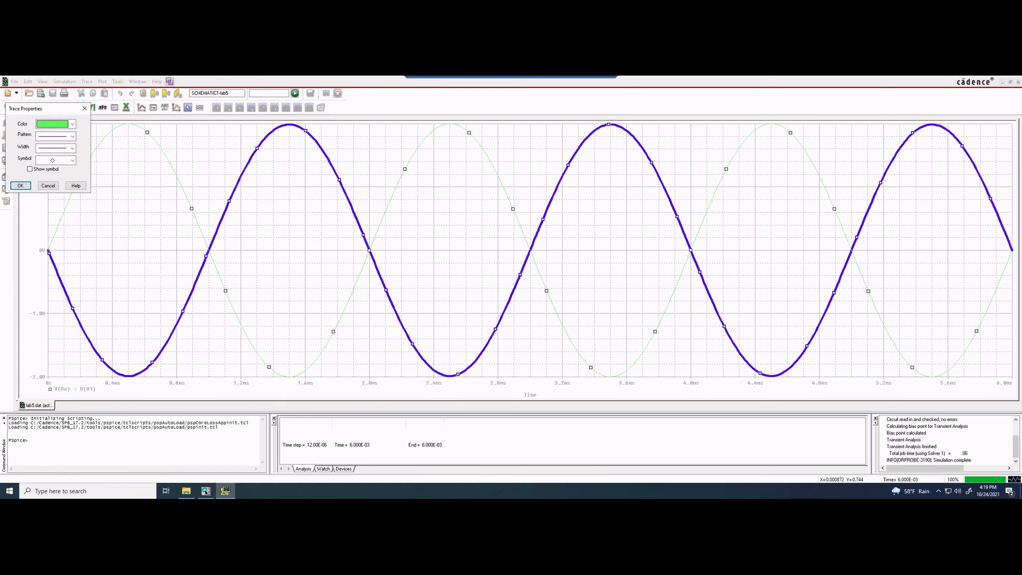
left_click(72, 124)
left_click(55, 145)
left_click(72, 148)
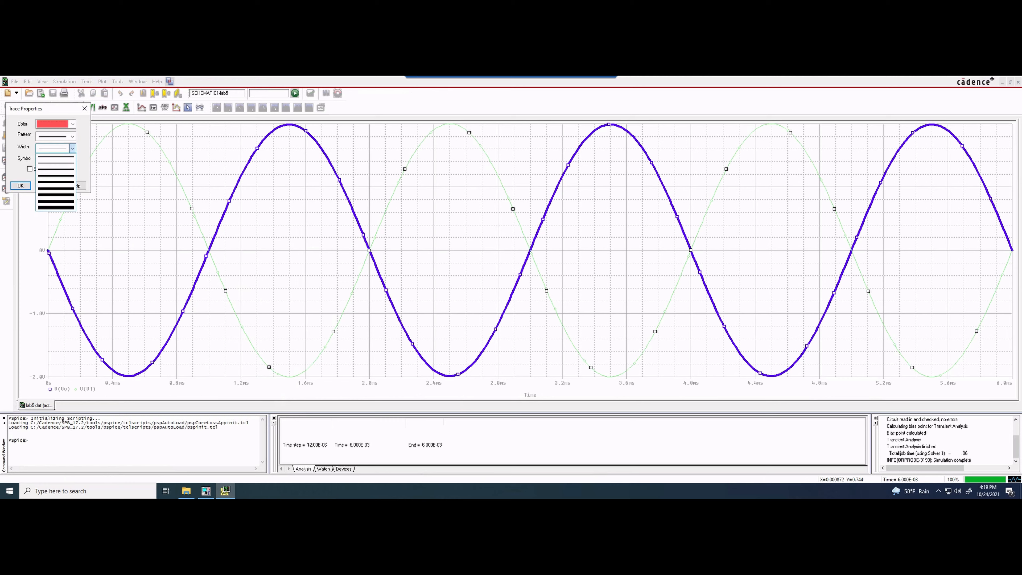
left_click(56, 182)
left_click(20, 185)
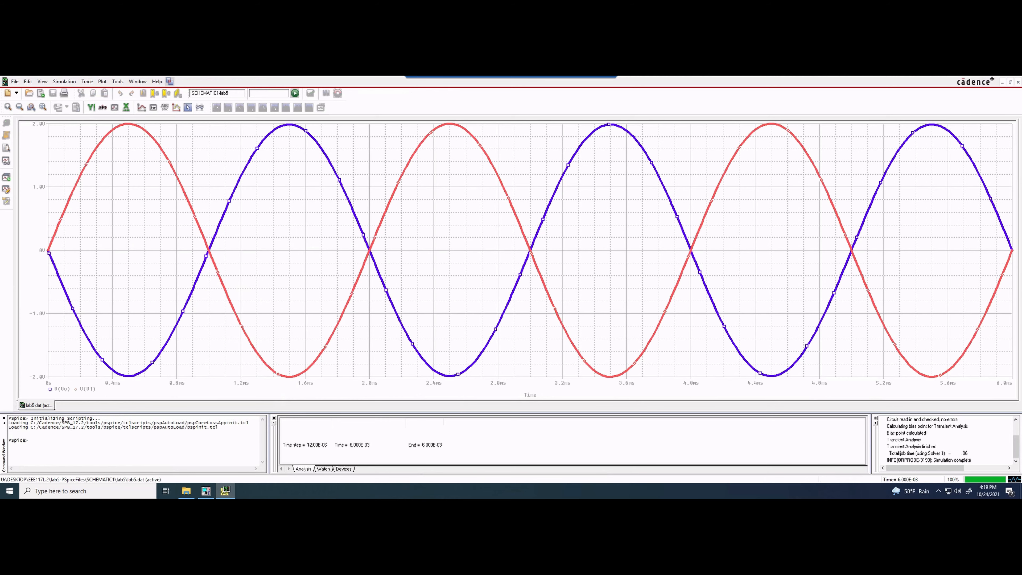